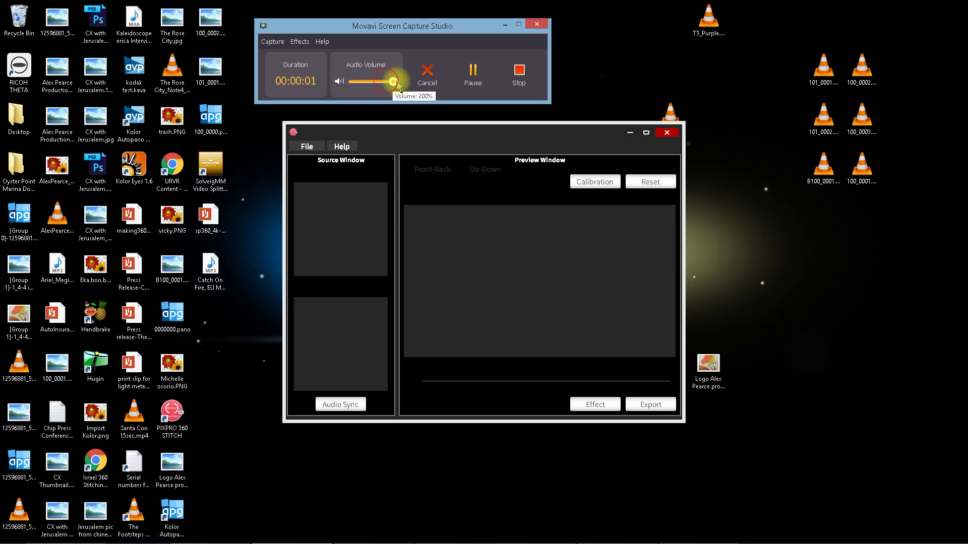
Step: Hide the Movavi recorder controls and bring back the empty PIXPRO 360 STITCH window
{"action": "left_click", "coordinate": [504, 25]}
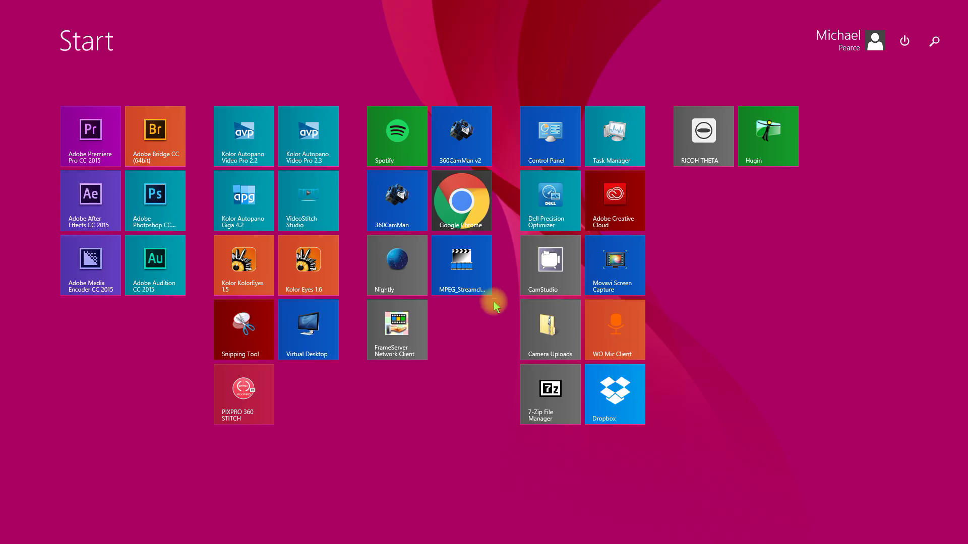
{"action": "left_click", "coordinate": [238, 385]}
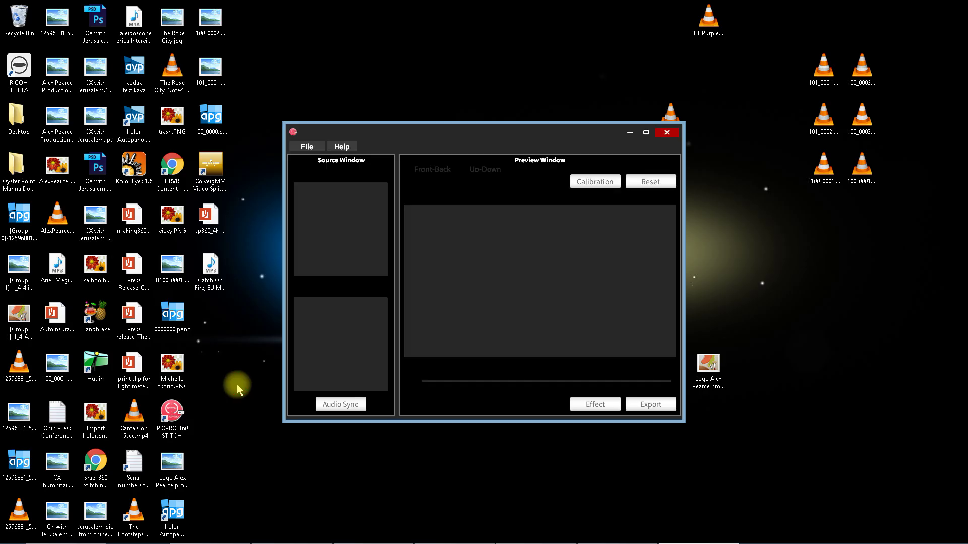
Step: Switch to the File Explorer window showing the movie folder
{"action": "key", "text": "alt+Tab"}
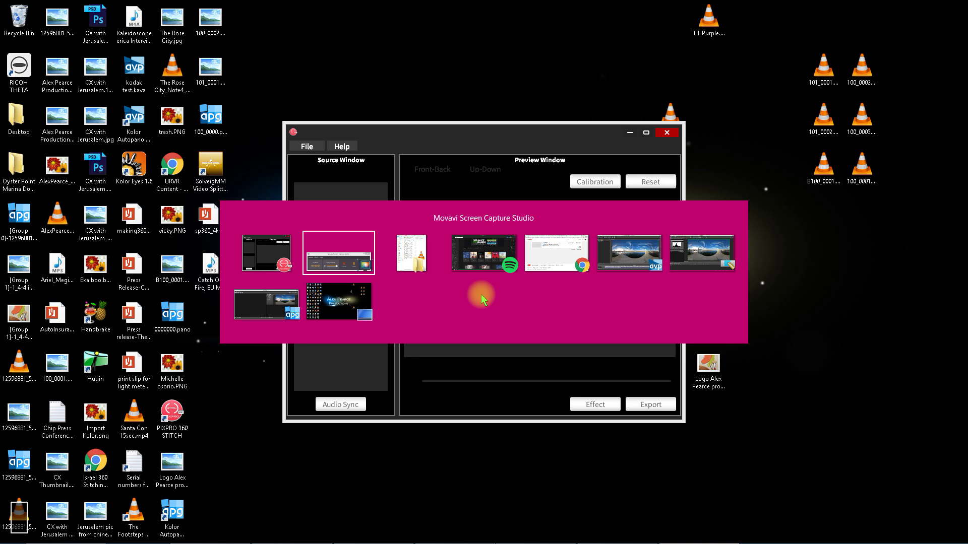
{"action": "key", "text": "Tab"}
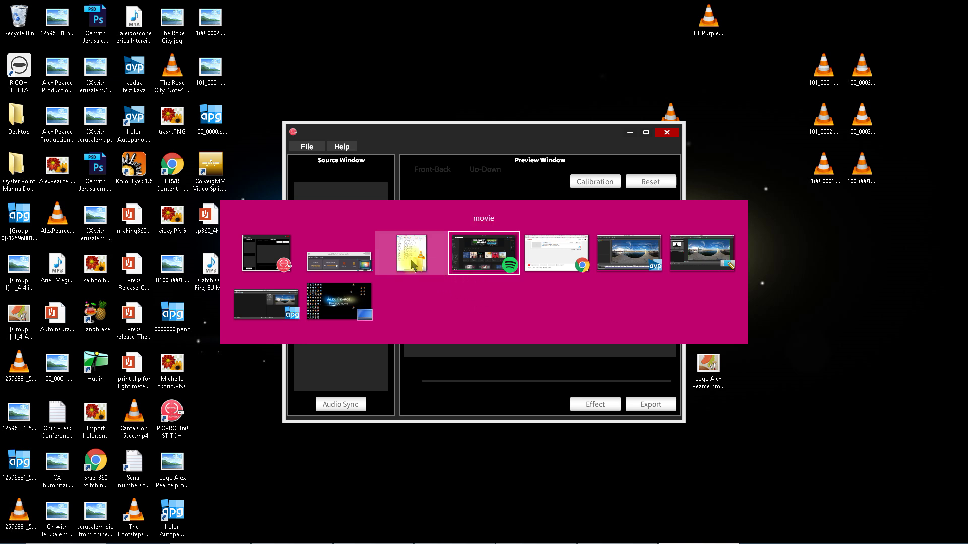
{"action": "key", "text": "Tab"}
{"action": "key", "text": "Tab"}
{"action": "key", "text": "Tab"}
{"action": "key", "text": "Tab"}
{"action": "key", "text": "Tab"}
{"action": "key", "text": "Tab"}
{"action": "left_click", "coordinate": [406, 256]}
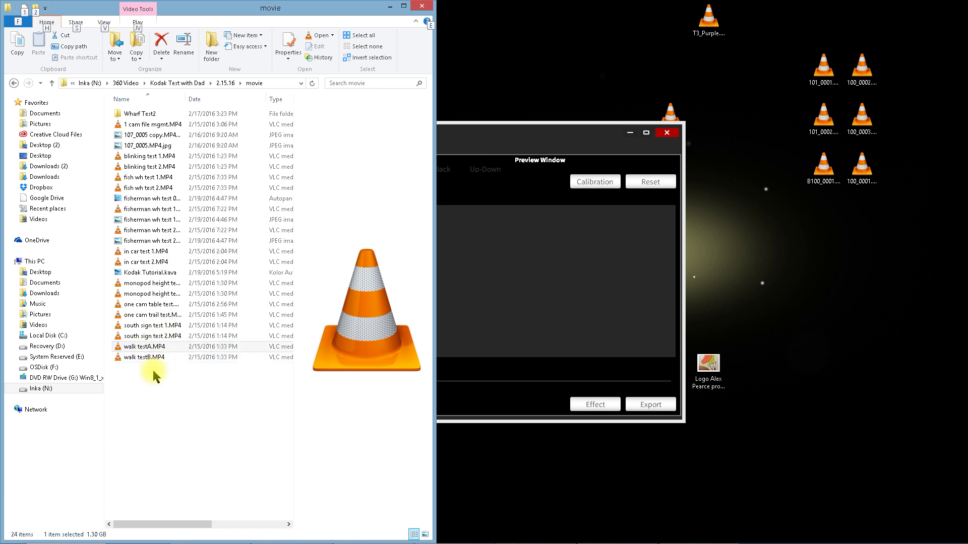
Step: Drag walk testA.MP4 and walk testB.MP4 into the stitcher, accept them, and maximize
{"action": "left_click", "coordinate": [144, 346]}
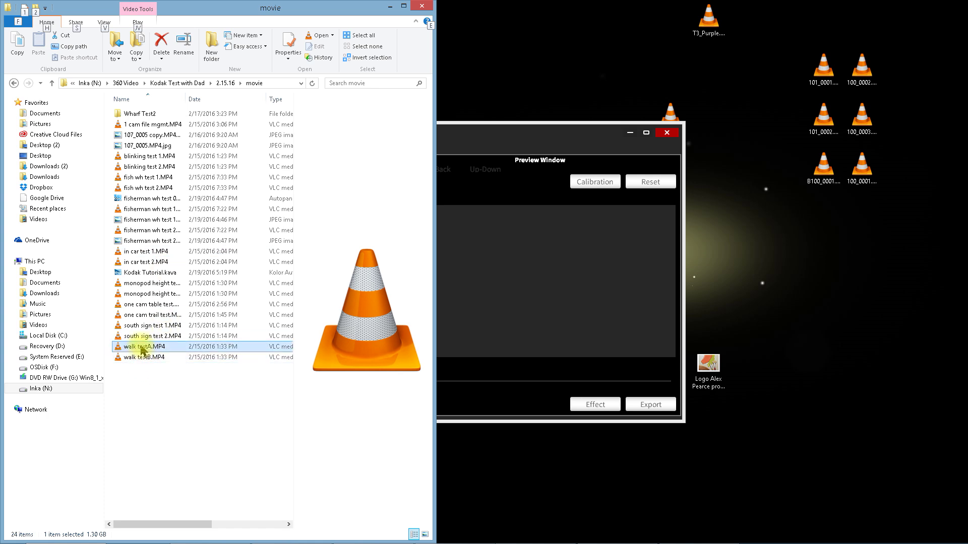
{"action": "left_click", "coordinate": [138, 358]}
{"action": "left_click", "coordinate": [138, 347]}
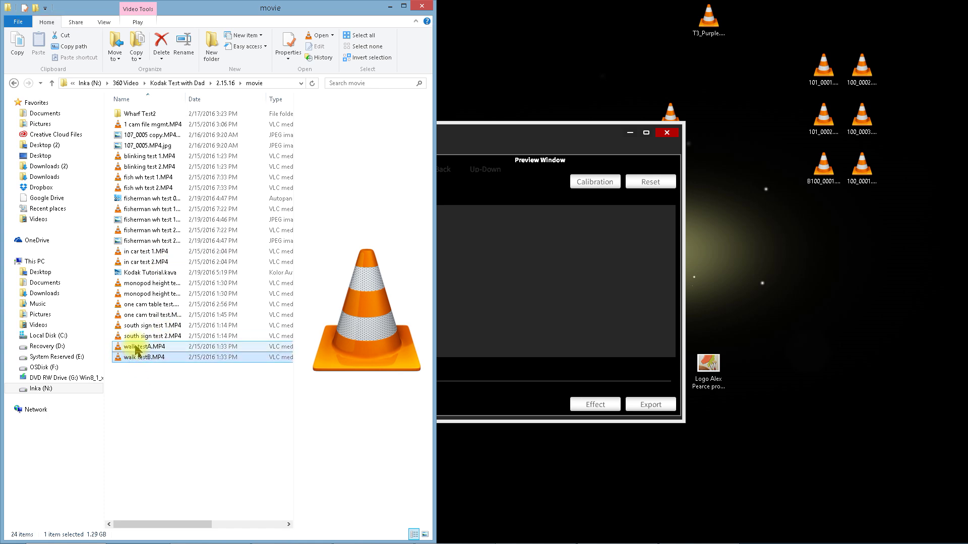
{"action": "left_click", "coordinate": [138, 357], "text": "ctrl"}
{"action": "left_click_drag", "start_coordinate": [139, 353], "coordinate": [536, 291]}
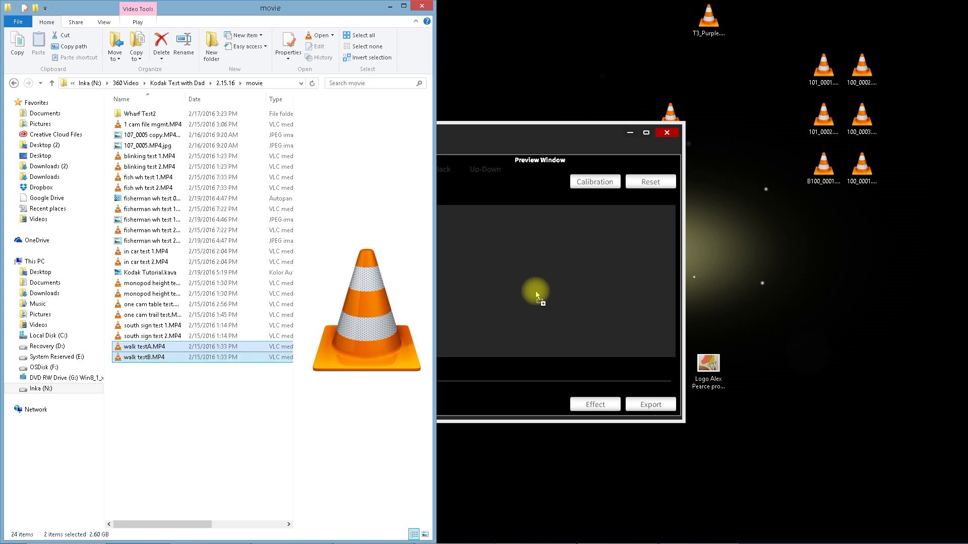
{"action": "left_click", "coordinate": [389, 7]}
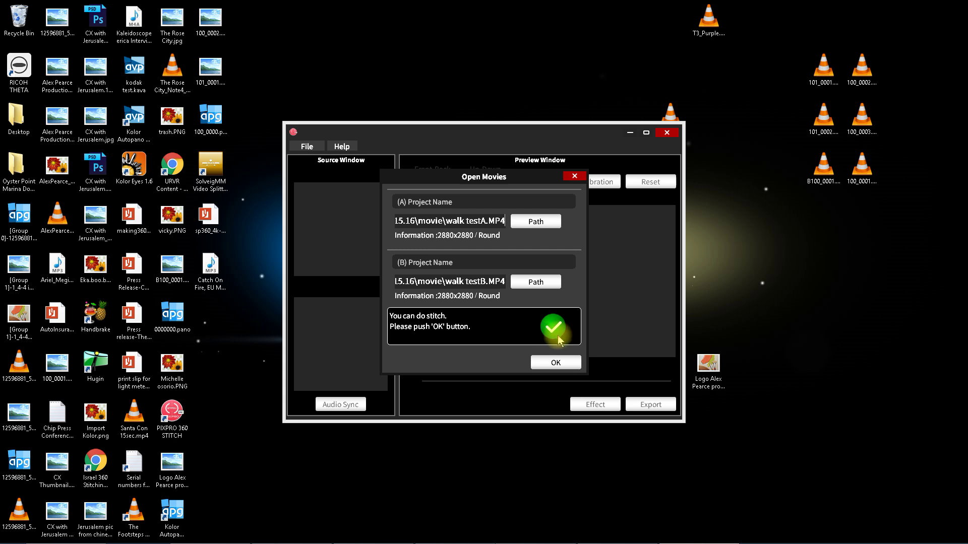
{"action": "left_click", "coordinate": [555, 363]}
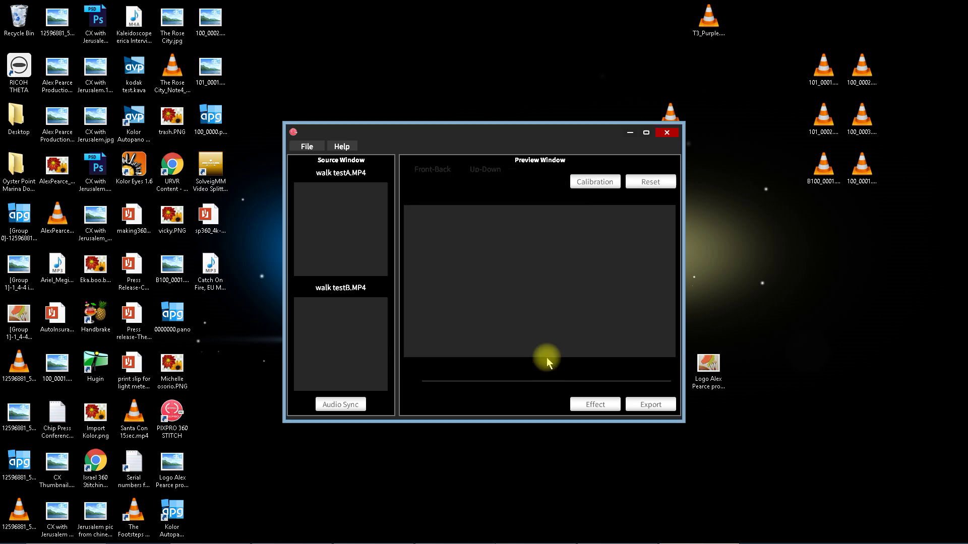
{"action": "left_click", "coordinate": [646, 133]}
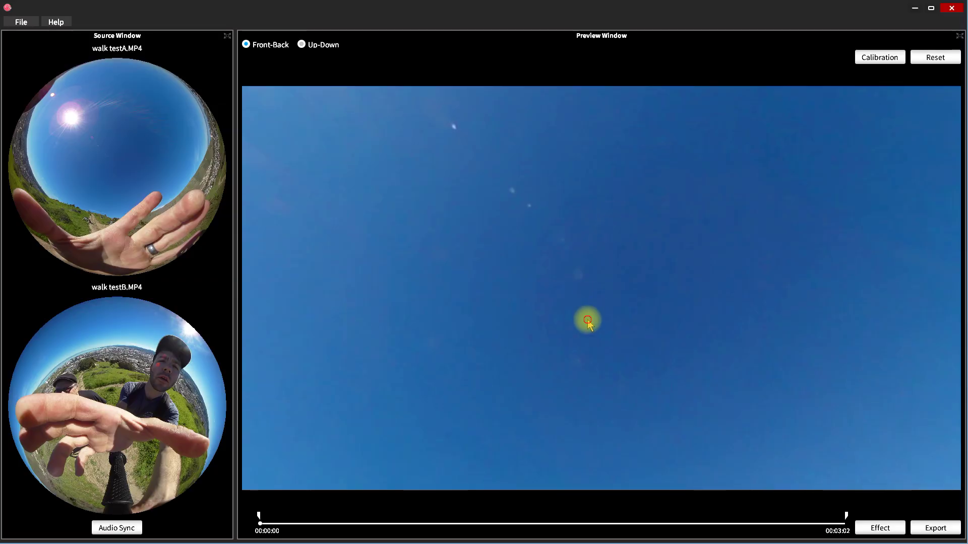
Step: Jump midway into the walk footage and pan the 360 preview toward the city and hikers
{"action": "mouse_move", "coordinate": [587, 321]}
{"action": "left_mouse_down"}
{"action": "mouse_move", "coordinate": [597, 270]}
{"action": "mouse_move", "coordinate": [522, 469]}
{"action": "left_mouse_up"}
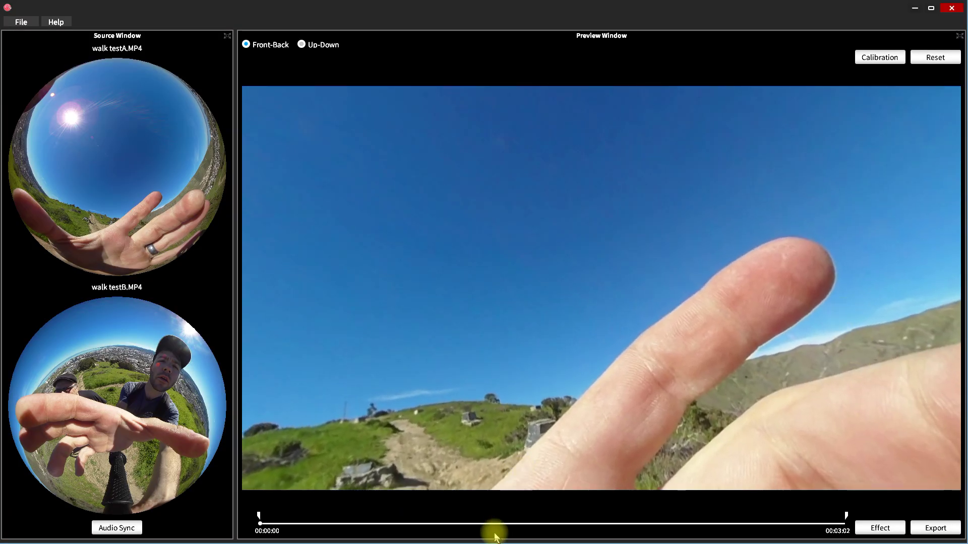
{"action": "left_click", "coordinate": [493, 524]}
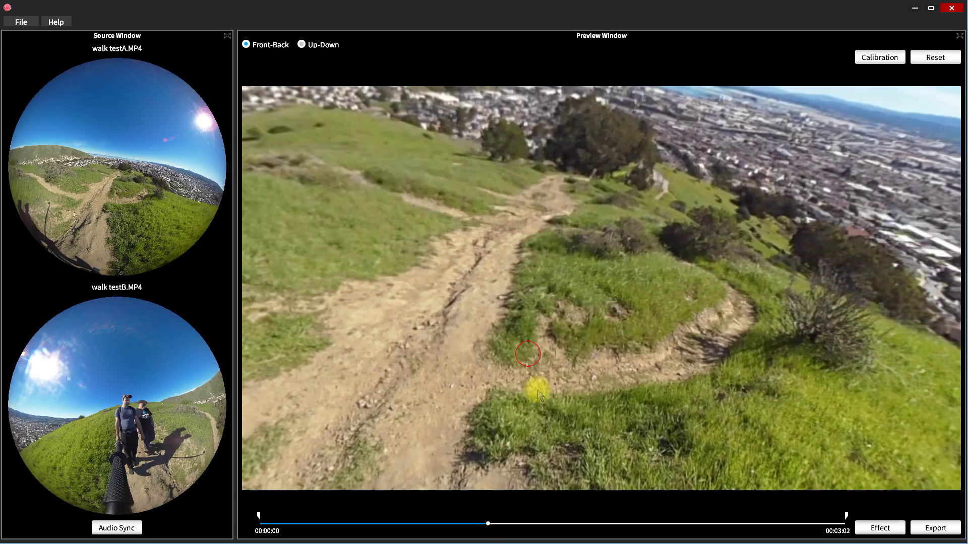
{"action": "mouse_move", "coordinate": [522, 378]}
{"action": "left_mouse_down"}
{"action": "mouse_move", "coordinate": [726, 294]}
{"action": "mouse_move", "coordinate": [281, 304]}
{"action": "mouse_move", "coordinate": [401, 317]}
{"action": "left_mouse_up"}
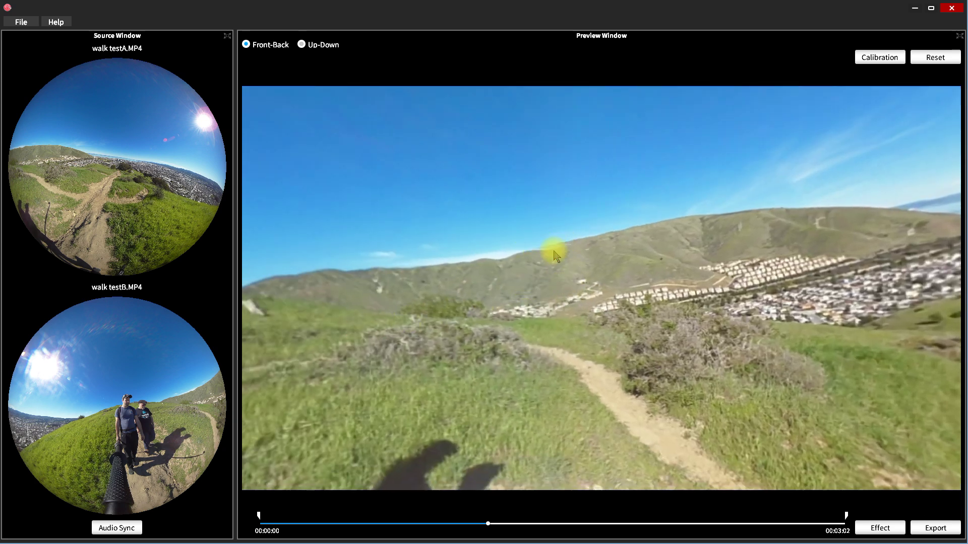
{"action": "mouse_move", "coordinate": [712, 292]}
{"action": "left_mouse_down"}
{"action": "mouse_move", "coordinate": [615, 306]}
{"action": "mouse_move", "coordinate": [584, 293]}
{"action": "left_mouse_up"}
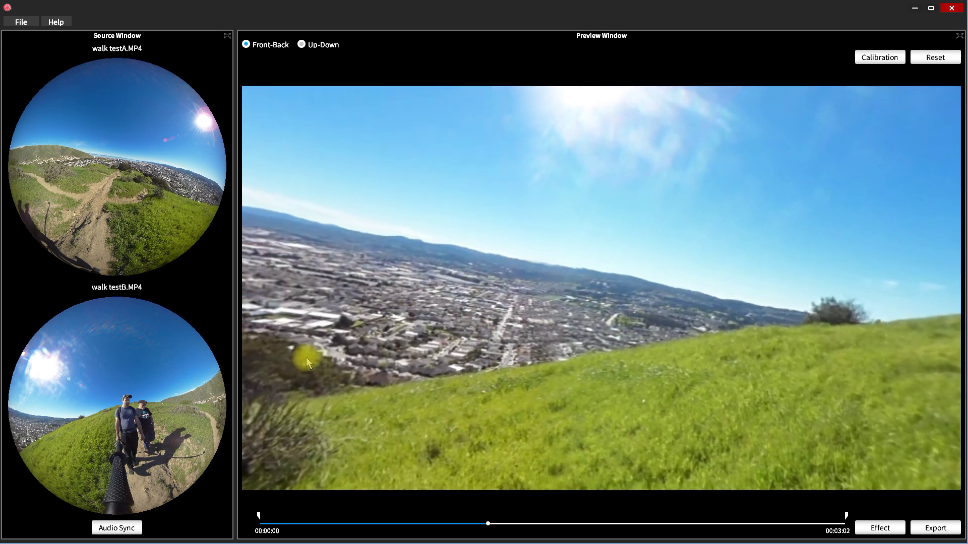
Step: Sync the walk clips by audio, scrub to mid-footage, and turn the view toward the hikers
{"action": "left_click", "coordinate": [114, 528]}
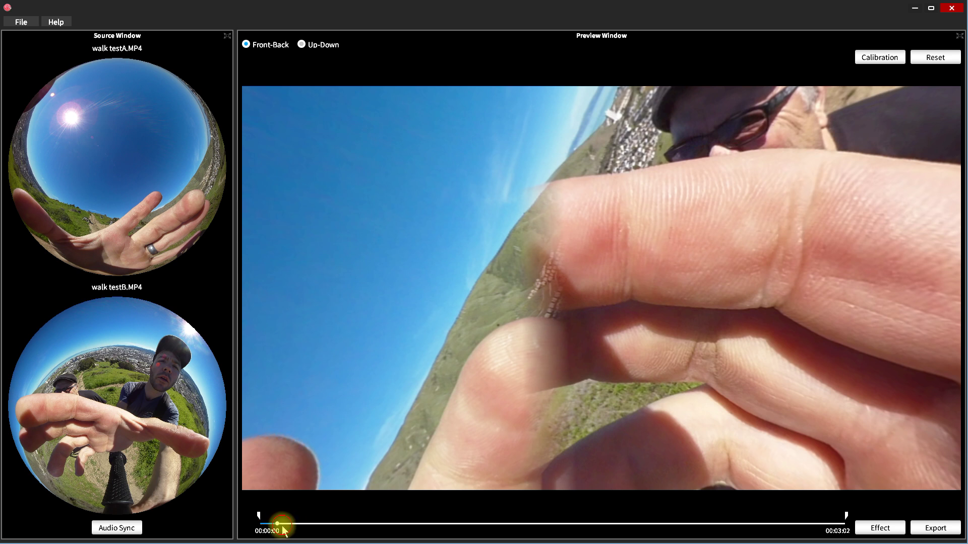
{"action": "mouse_move", "coordinate": [259, 518]}
{"action": "left_mouse_down"}
{"action": "mouse_move", "coordinate": [290, 526]}
{"action": "mouse_move", "coordinate": [266, 521]}
{"action": "left_mouse_up"}
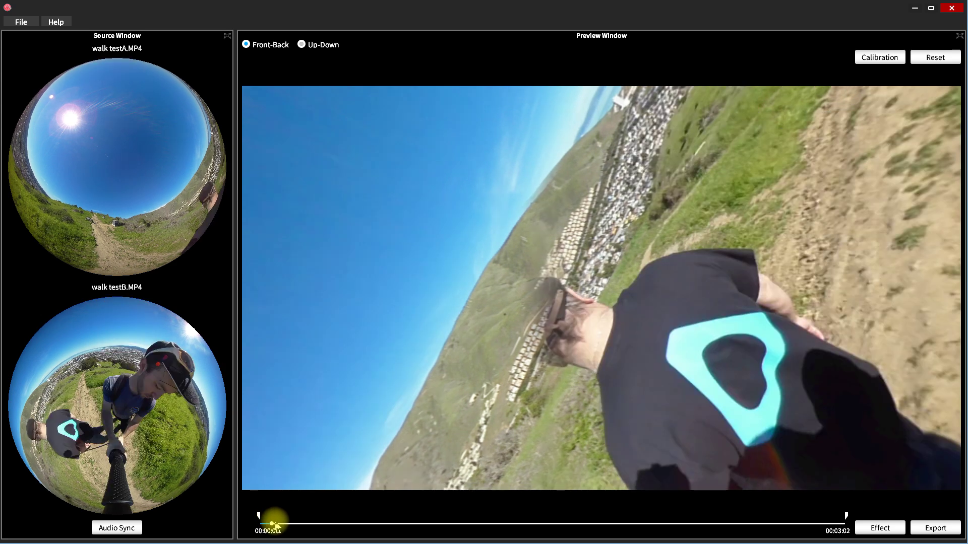
{"action": "left_click_drag", "start_coordinate": [277, 523], "coordinate": [282, 522]}
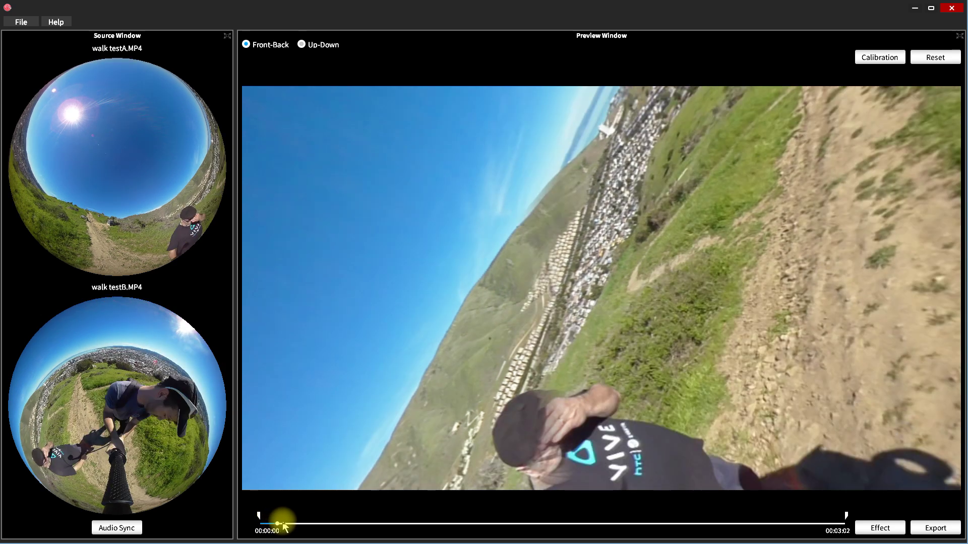
{"action": "left_click_drag", "start_coordinate": [289, 523], "coordinate": [501, 523]}
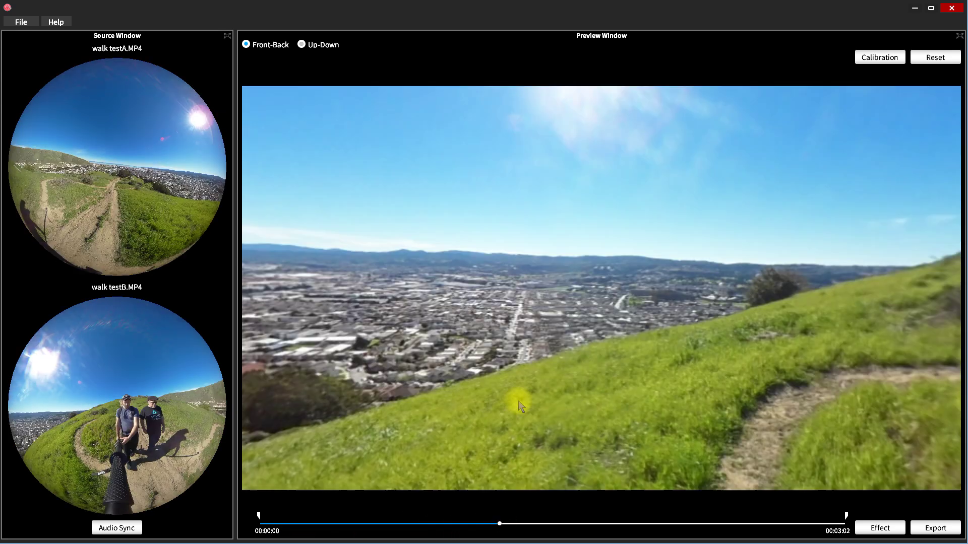
{"action": "mouse_move", "coordinate": [520, 406]}
{"action": "left_mouse_down"}
{"action": "mouse_move", "coordinate": [657, 385]}
{"action": "mouse_move", "coordinate": [569, 369]}
{"action": "mouse_move", "coordinate": [638, 344]}
{"action": "mouse_move", "coordinate": [650, 355]}
{"action": "left_mouse_up"}
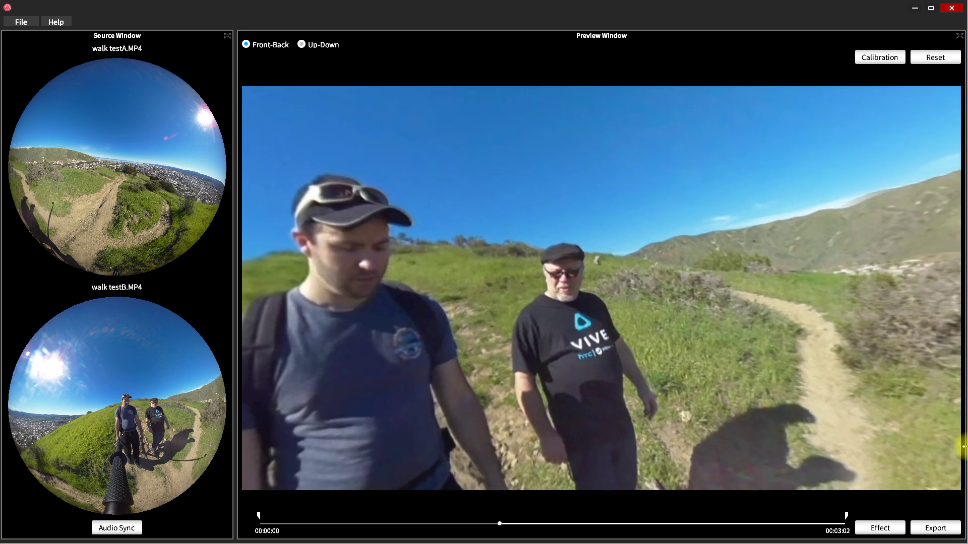
Step: Compare the top-and-bottom and front-and-back stitch views, then bring up Calibration
{"action": "left_click", "coordinate": [877, 58]}
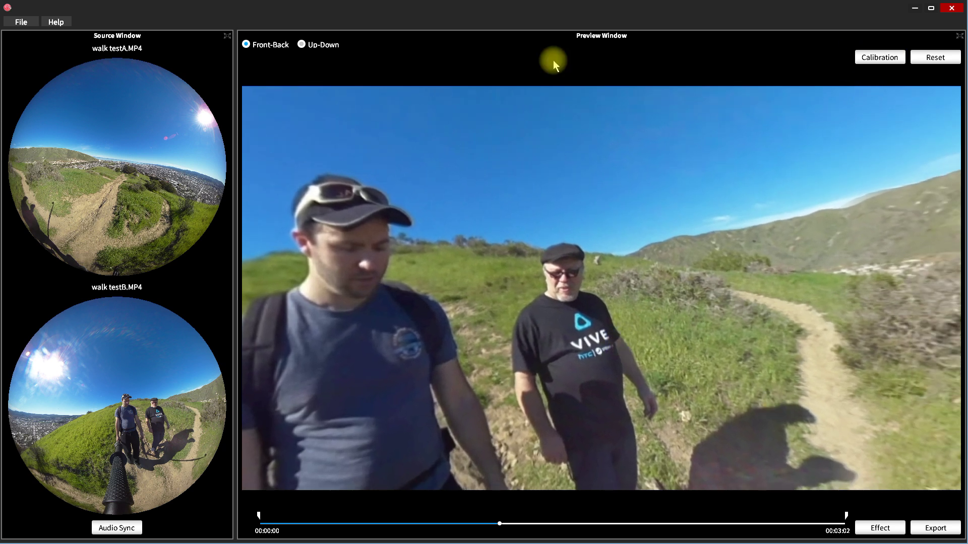
{"action": "left_click", "coordinate": [301, 45]}
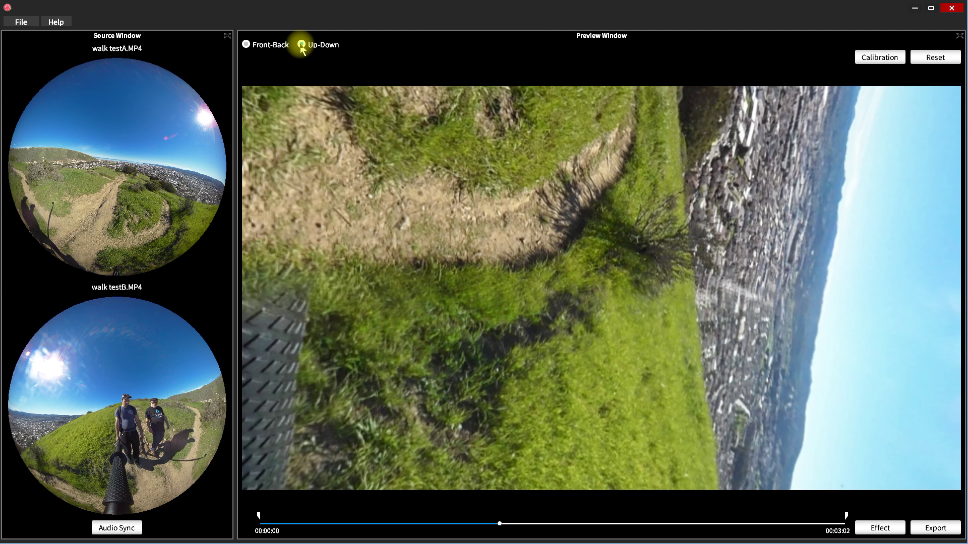
{"action": "left_click", "coordinate": [247, 45]}
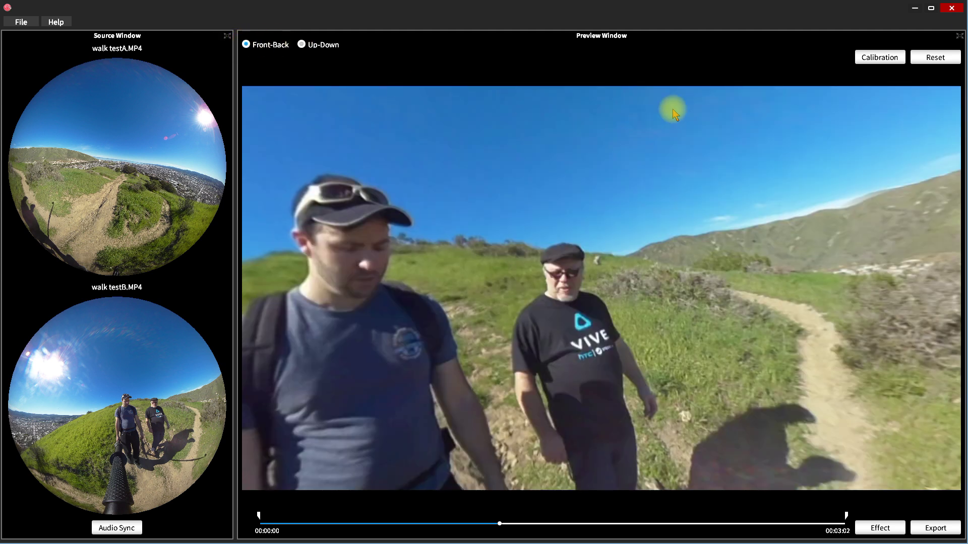
{"action": "left_click", "coordinate": [867, 59]}
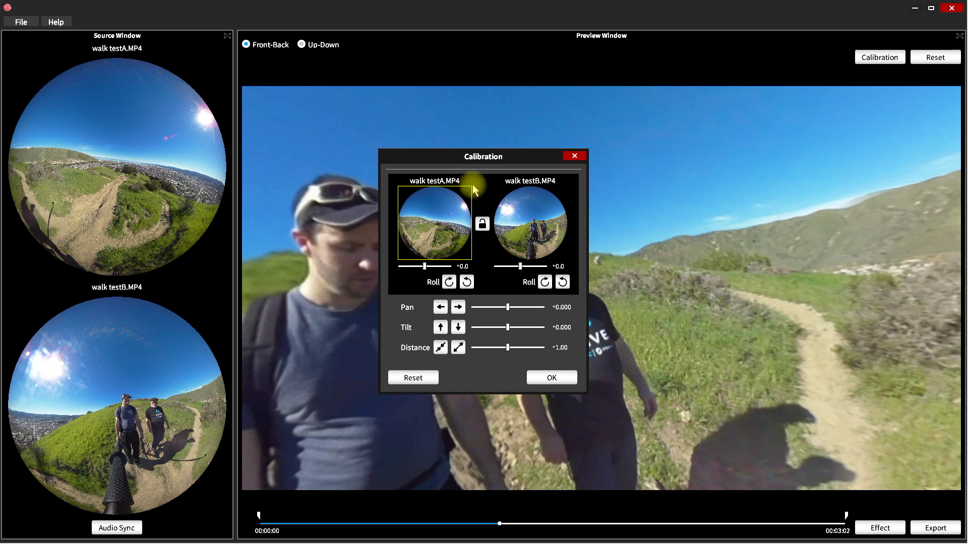
{"action": "left_click_drag", "start_coordinate": [448, 157], "coordinate": [610, 73]}
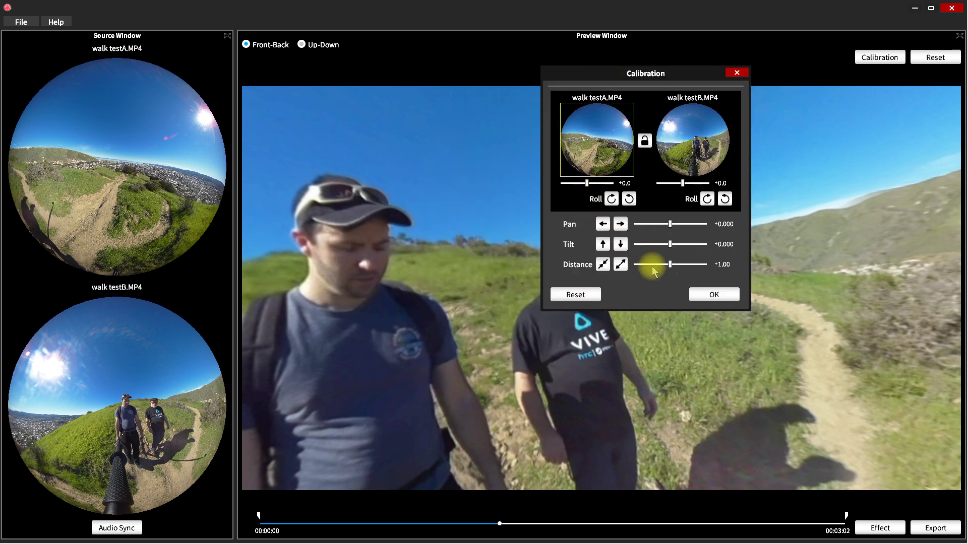
{"action": "left_click", "coordinate": [680, 136]}
{"action": "left_click", "coordinate": [605, 140], "text": "shift"}
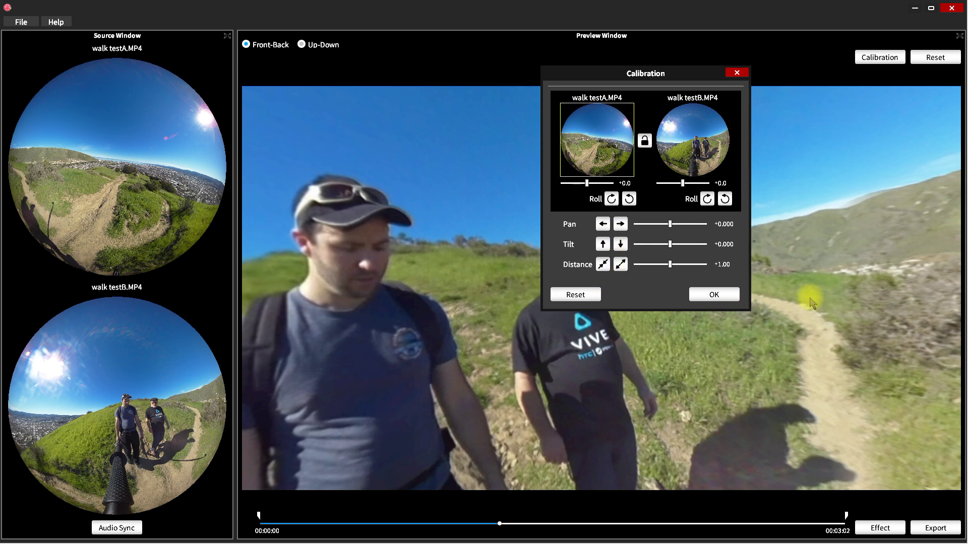
{"action": "left_click", "coordinate": [714, 294]}
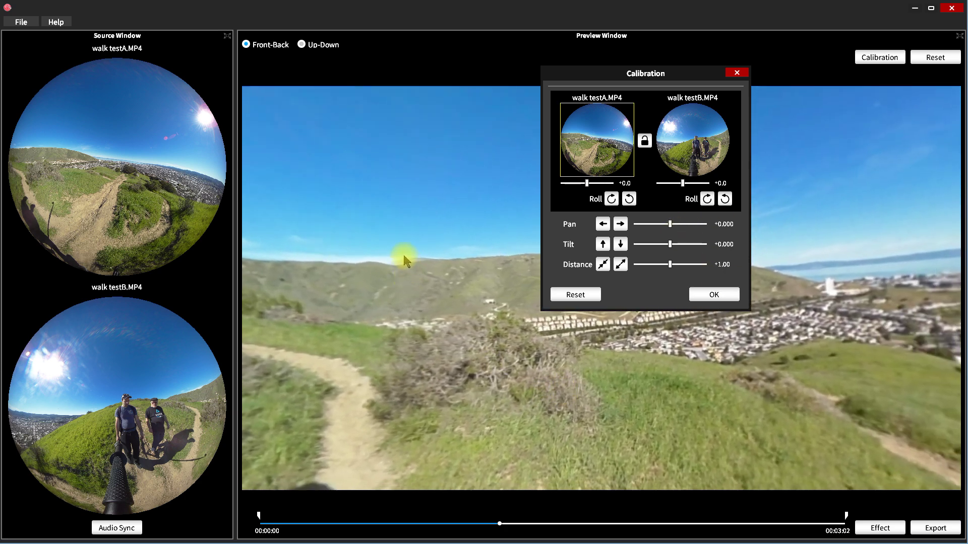
{"action": "left_click_drag", "start_coordinate": [602, 73], "coordinate": [710, 76]}
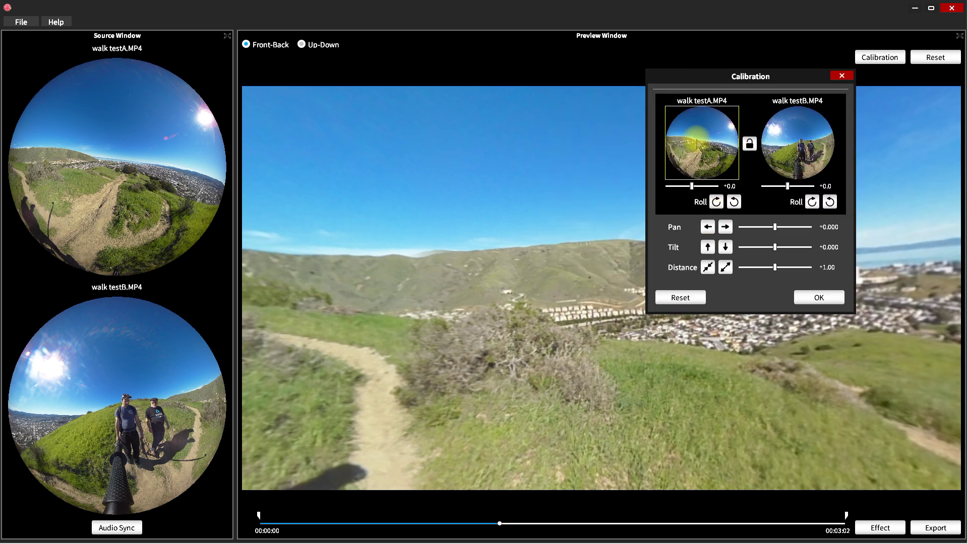
{"action": "left_click", "coordinate": [709, 227]}
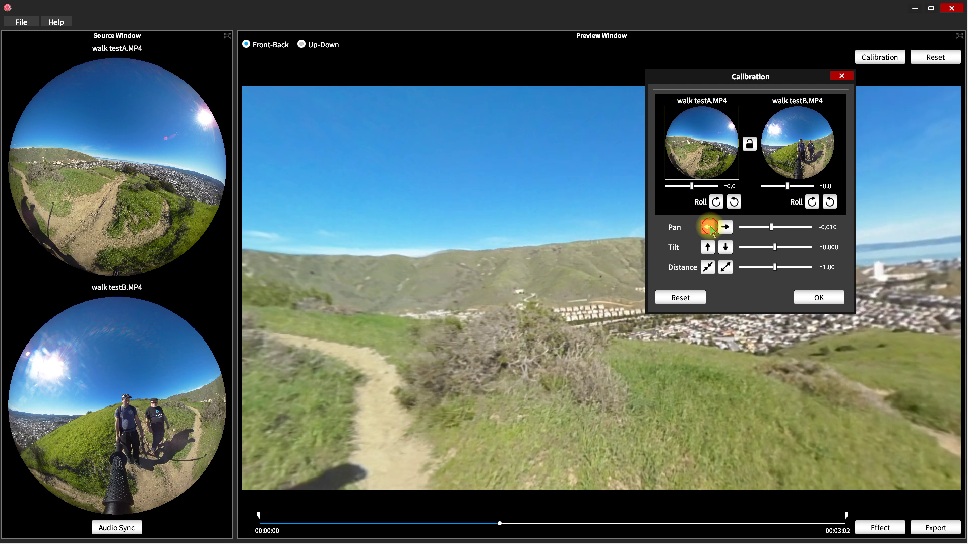
{"action": "left_click", "coordinate": [708, 226]}
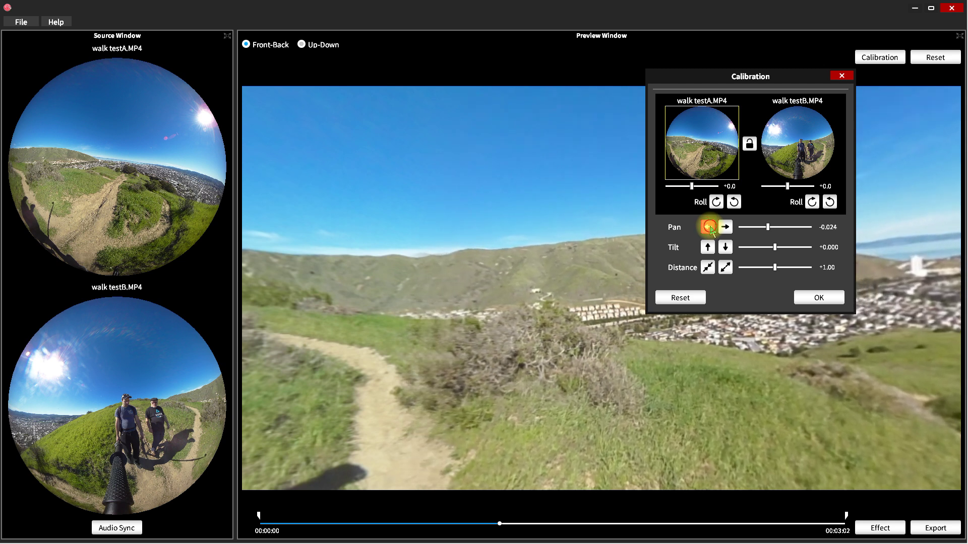
{"action": "left_click", "coordinate": [724, 228]}
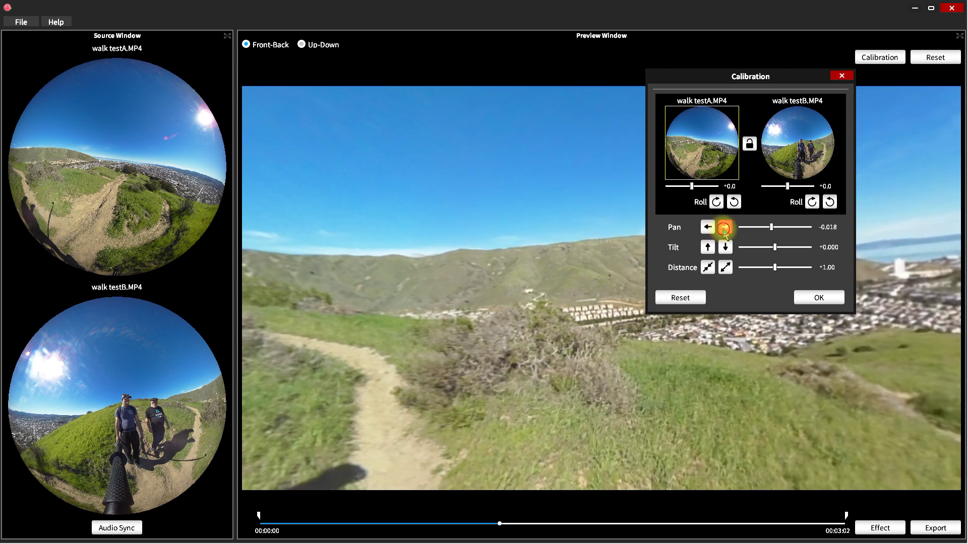
{"action": "left_click", "coordinate": [724, 227]}
{"action": "left_click", "coordinate": [724, 227]}
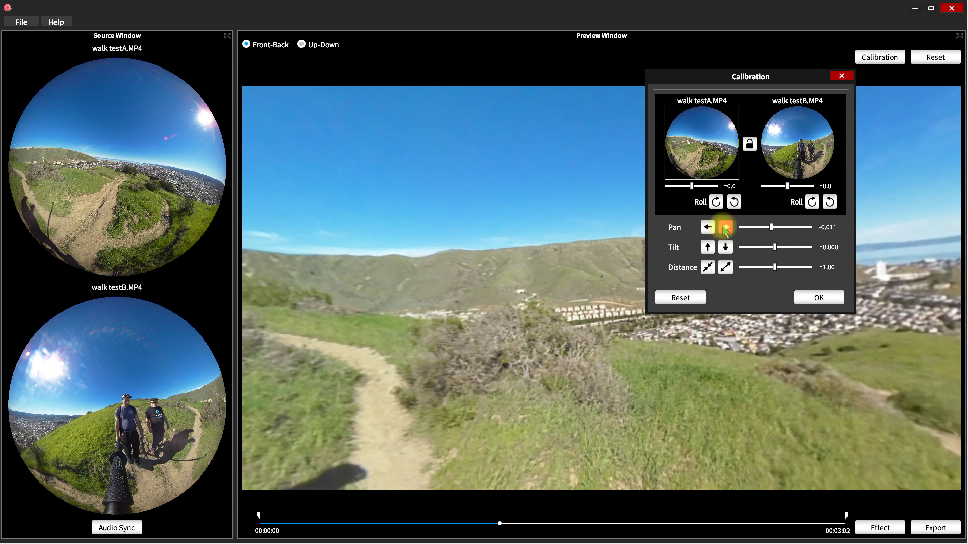
{"action": "left_click", "coordinate": [681, 298]}
{"action": "left_click", "coordinate": [728, 227]}
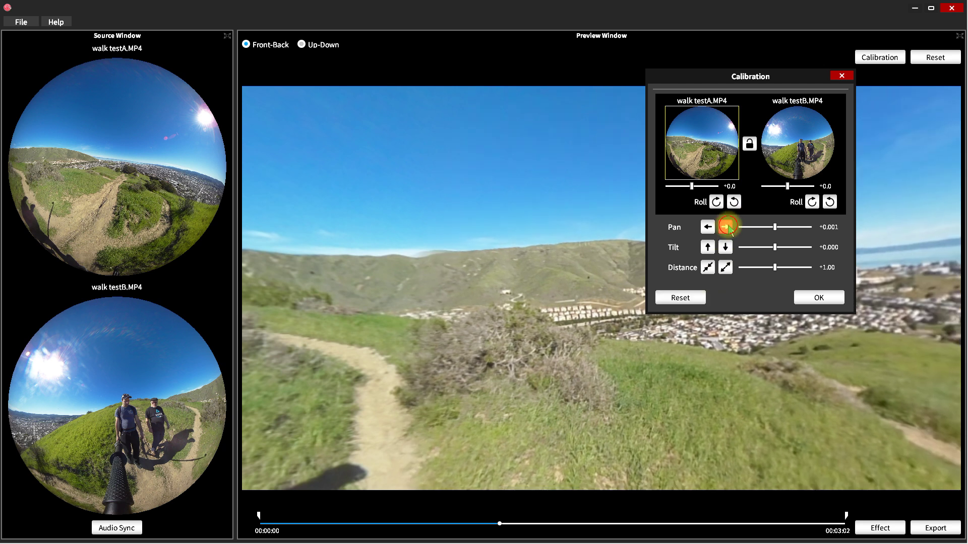
{"action": "left_click_drag", "start_coordinate": [705, 227], "coordinate": [710, 230]}
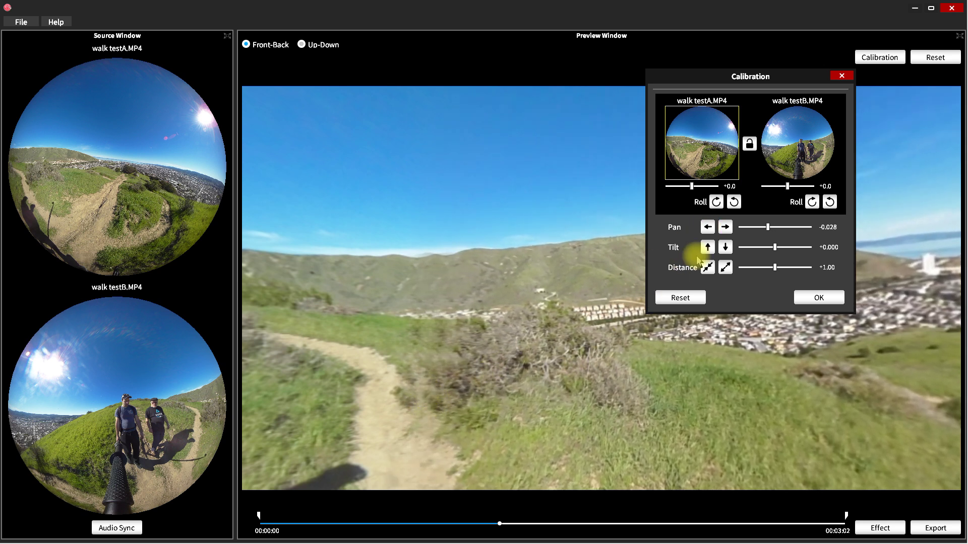
{"action": "left_click_drag", "start_coordinate": [725, 227], "coordinate": [724, 227]}
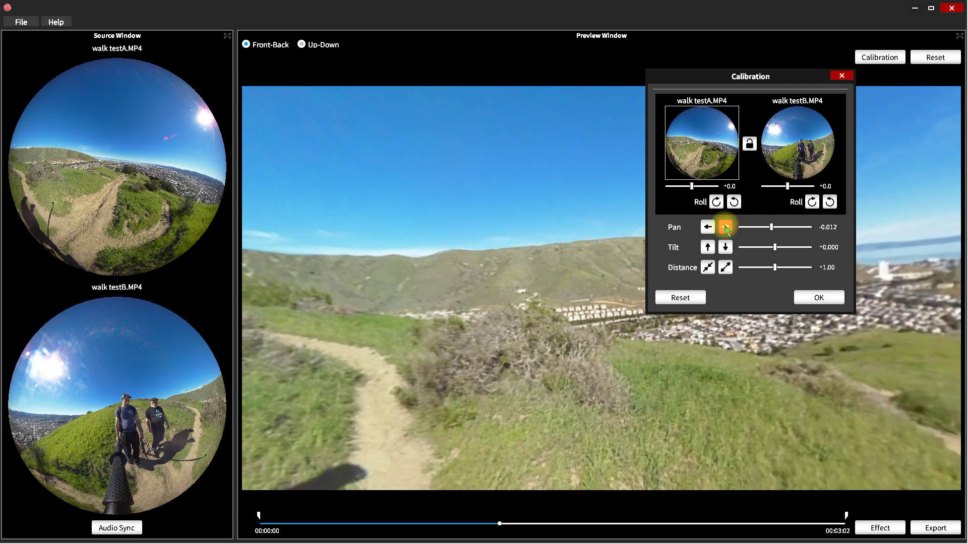
{"action": "mouse_move", "coordinate": [673, 371]}
{"action": "left_mouse_down"}
{"action": "mouse_move", "coordinate": [710, 396]}
{"action": "mouse_move", "coordinate": [592, 361]}
{"action": "mouse_move", "coordinate": [576, 318]}
{"action": "left_mouse_up"}
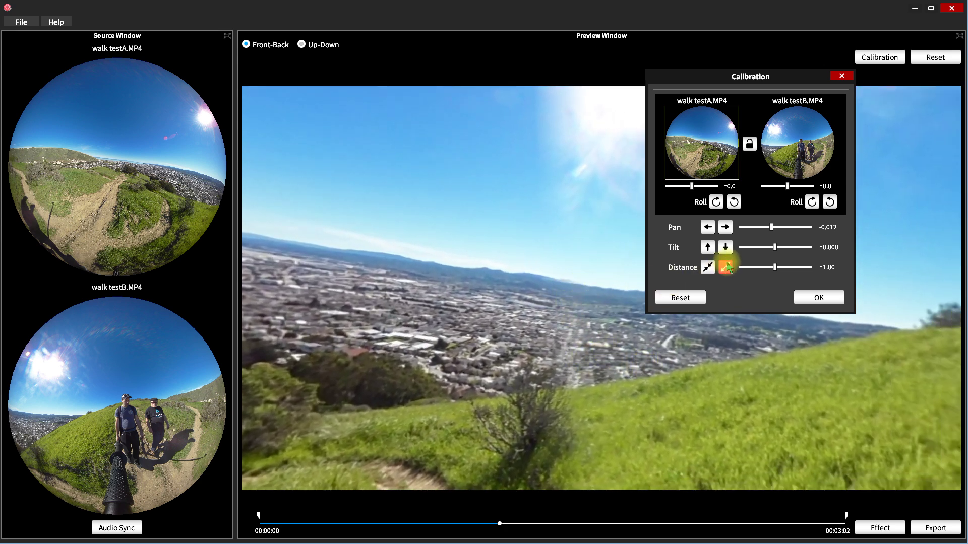
{"action": "left_click", "coordinate": [680, 297]}
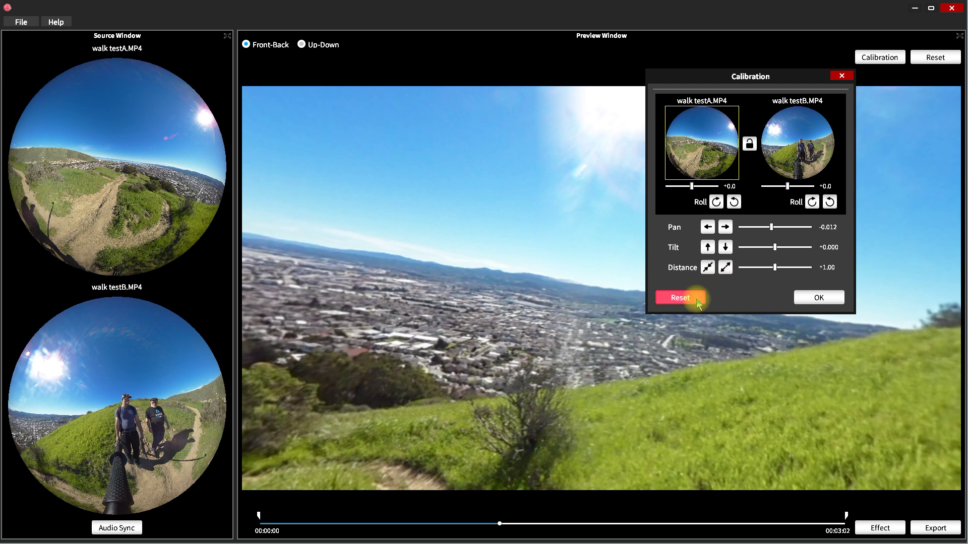
{"action": "left_click_drag", "start_coordinate": [509, 312], "coordinate": [573, 340]}
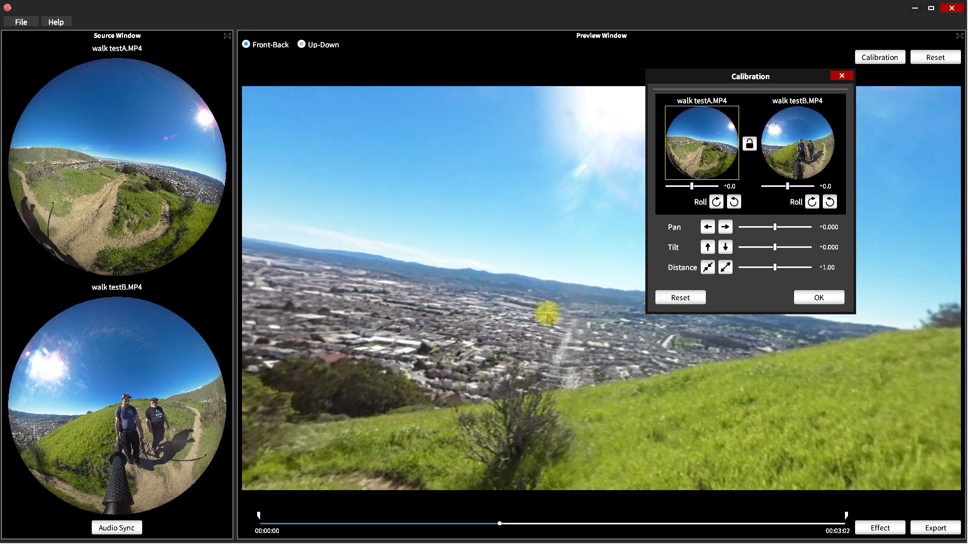
Step: Nudge the stitch distance up and down while rotating the preview toward the trail
{"action": "left_click", "coordinate": [726, 268]}
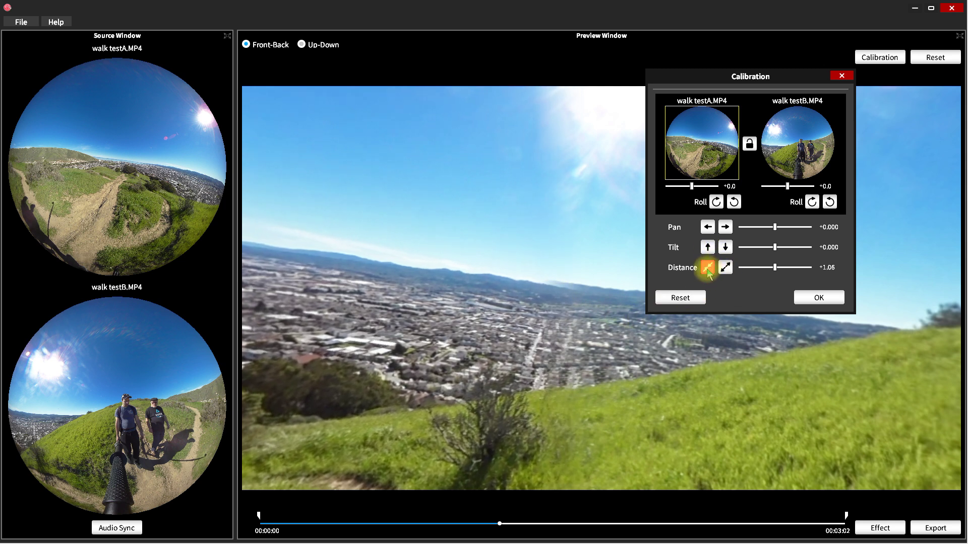
{"action": "left_click", "coordinate": [708, 268]}
{"action": "left_click", "coordinate": [709, 268]}
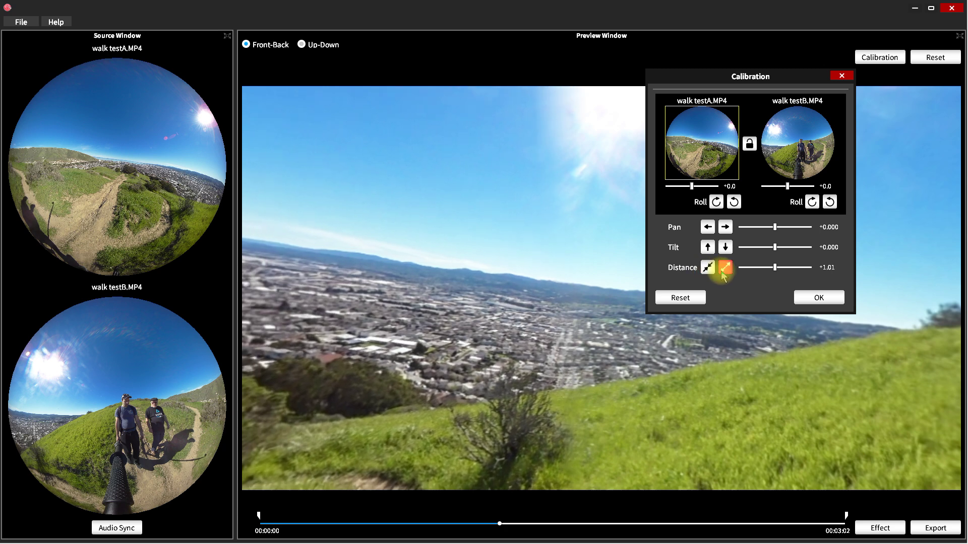
{"action": "mouse_move", "coordinate": [480, 298]}
{"action": "left_mouse_down"}
{"action": "mouse_move", "coordinate": [473, 324]}
{"action": "mouse_move", "coordinate": [509, 321]}
{"action": "mouse_move", "coordinate": [515, 296]}
{"action": "left_mouse_up"}
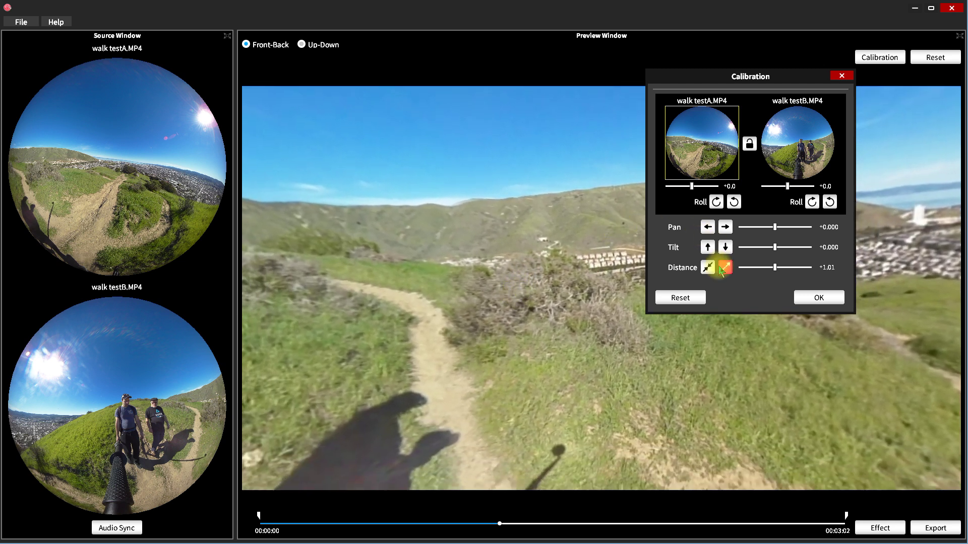
Step: Settle the stitch distance at +1.02 and select walk testB.MP4 for calibration
{"action": "left_click", "coordinate": [709, 268]}
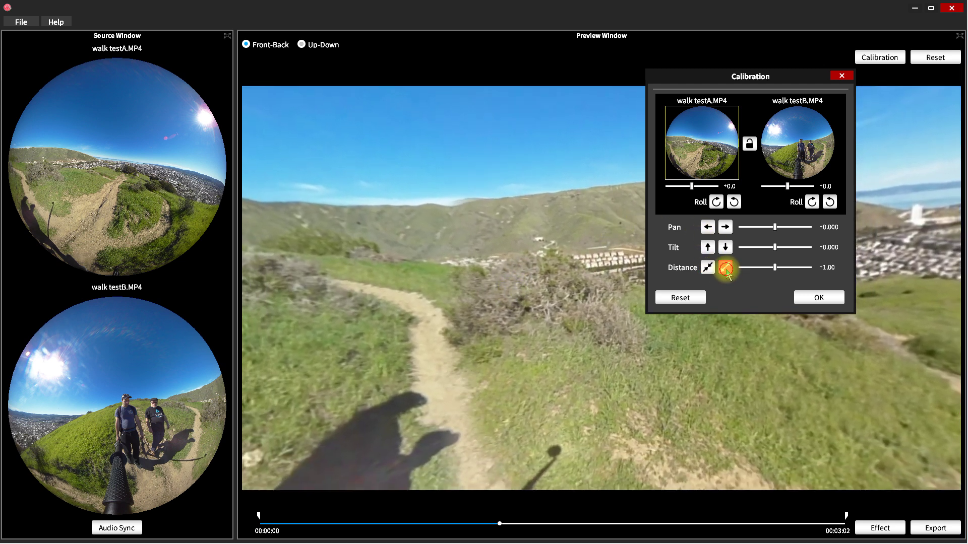
{"action": "left_click", "coordinate": [727, 268]}
{"action": "left_click", "coordinate": [727, 269]}
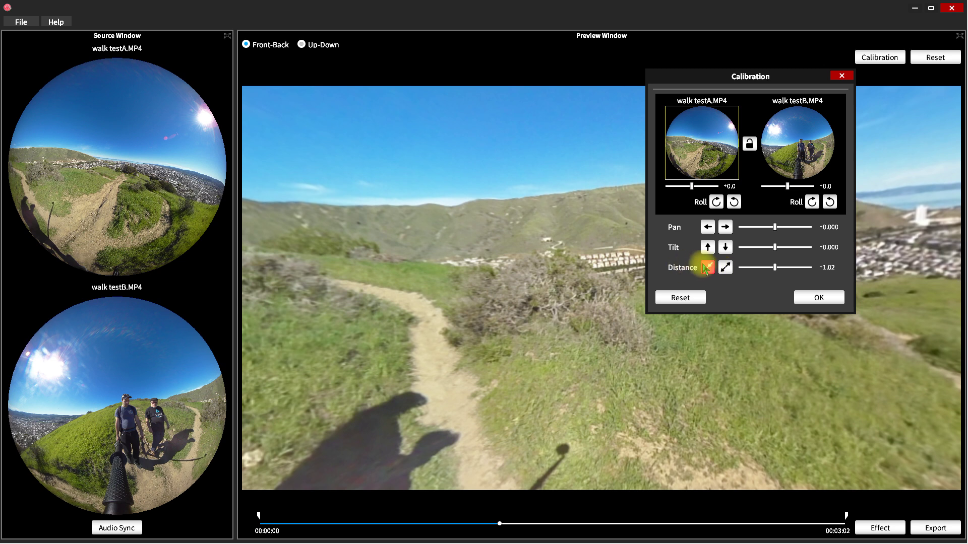
{"action": "left_click", "coordinate": [708, 269]}
{"action": "left_click", "coordinate": [725, 269]}
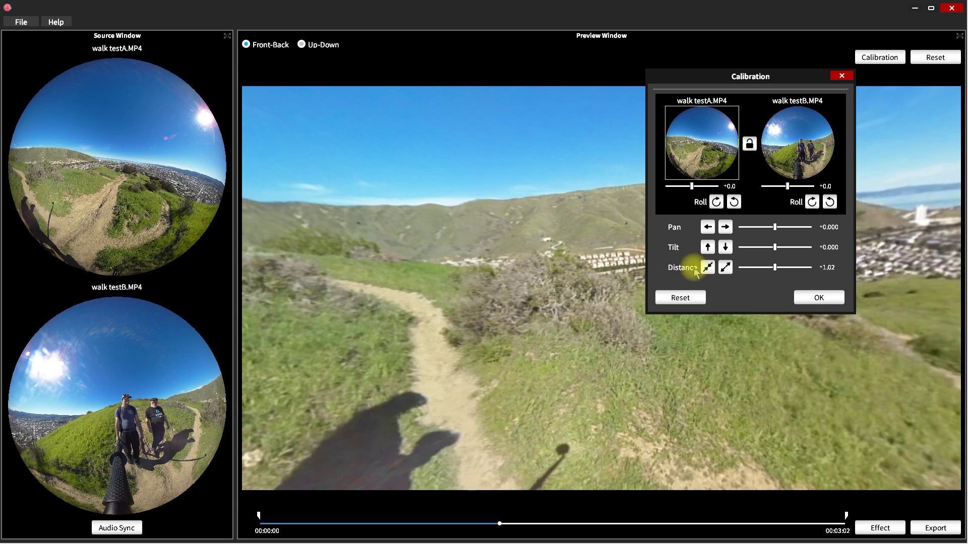
{"action": "left_click", "coordinate": [708, 270]}
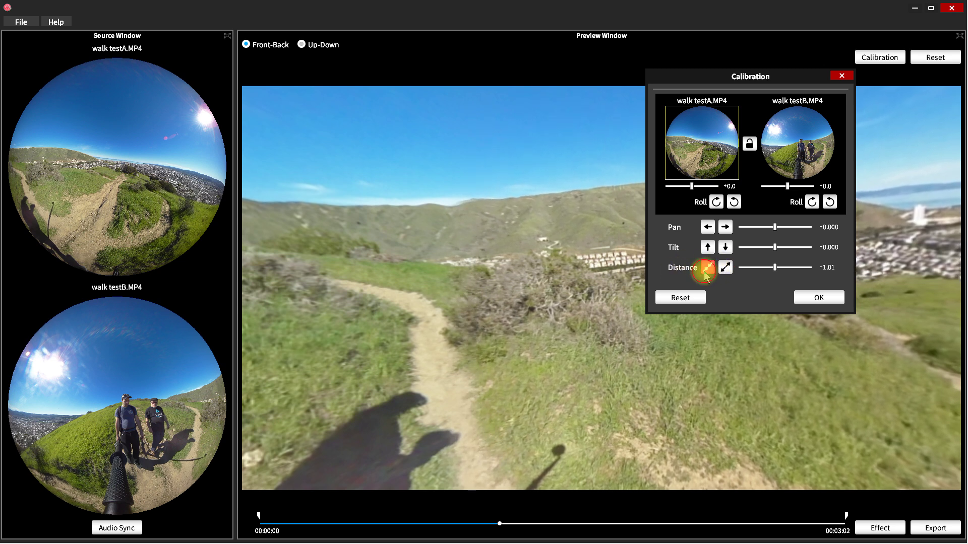
{"action": "left_click", "coordinate": [725, 269]}
{"action": "mouse_move", "coordinate": [582, 287]}
{"action": "left_mouse_down"}
{"action": "mouse_move", "coordinate": [478, 365]}
{"action": "mouse_move", "coordinate": [648, 395]}
{"action": "mouse_move", "coordinate": [538, 283]}
{"action": "left_mouse_up"}
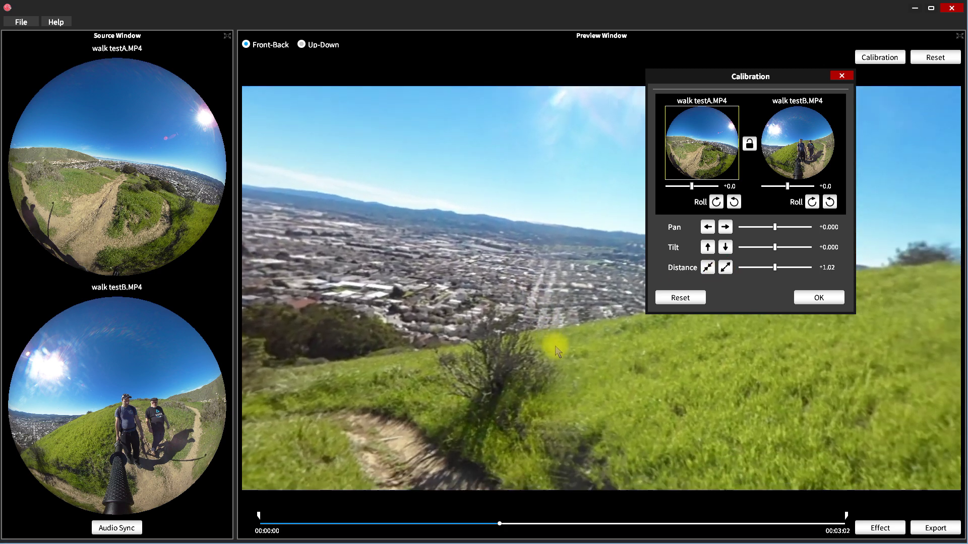
{"action": "left_click", "coordinate": [803, 135]}
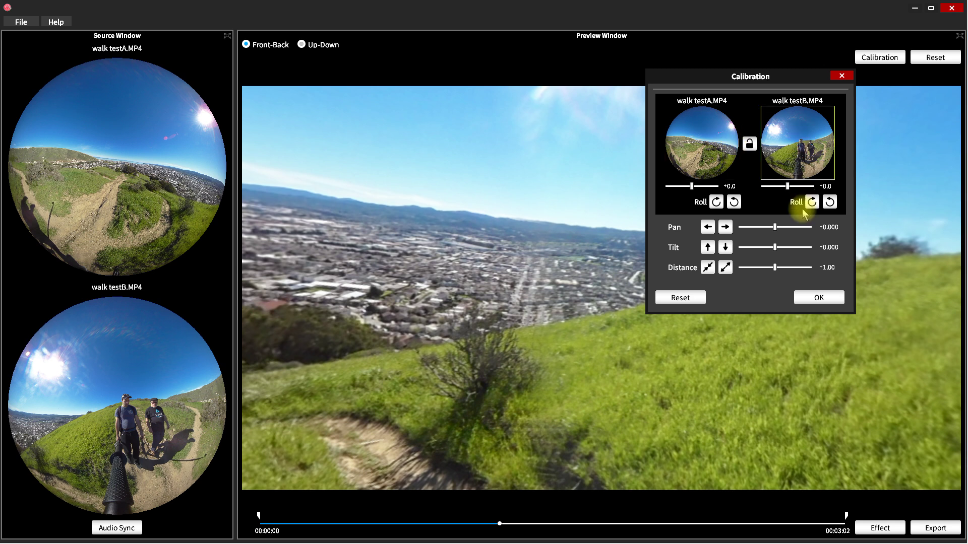
Step: Test small tilt offsets, reset tilt to +0.000, and confirm the calibration
{"action": "left_click", "coordinate": [707, 247]}
{"action": "left_click", "coordinate": [706, 247]}
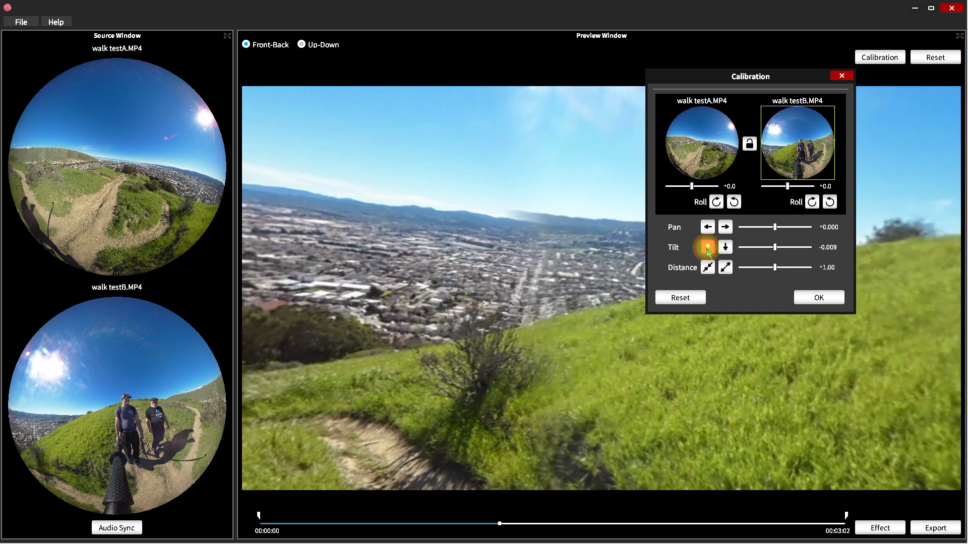
{"action": "left_click", "coordinate": [706, 247]}
{"action": "left_click", "coordinate": [724, 247]}
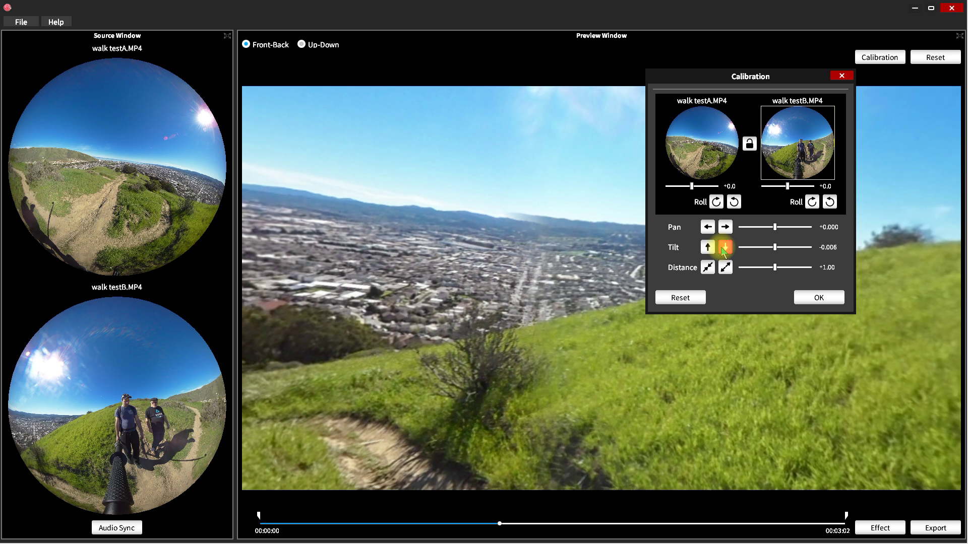
{"action": "left_click", "coordinate": [725, 248]}
{"action": "left_click", "coordinate": [725, 247]}
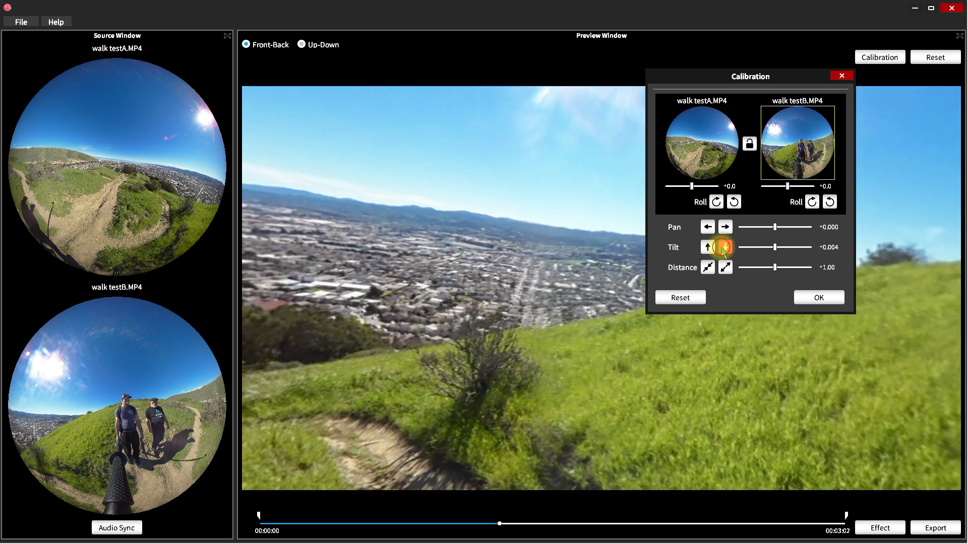
{"action": "left_click", "coordinate": [705, 247]}
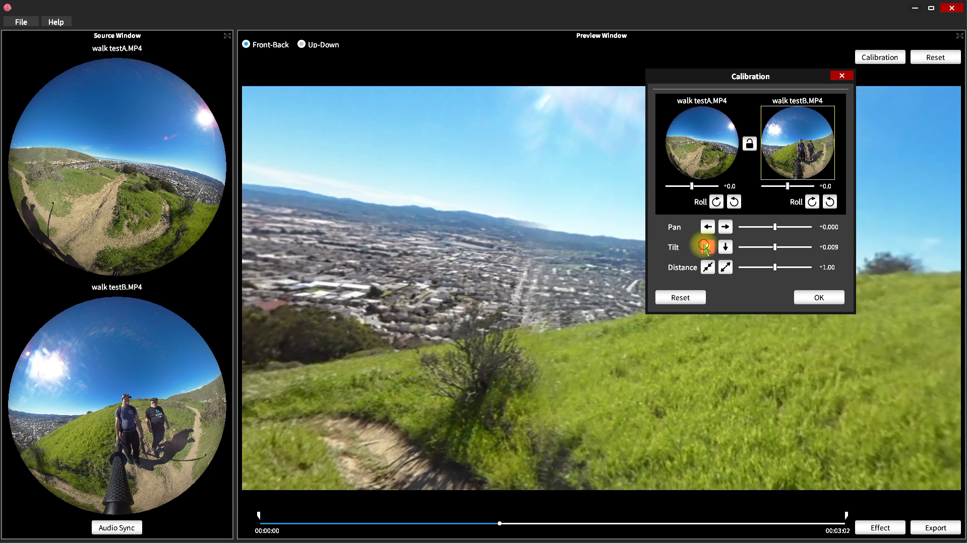
{"action": "left_click", "coordinate": [680, 297]}
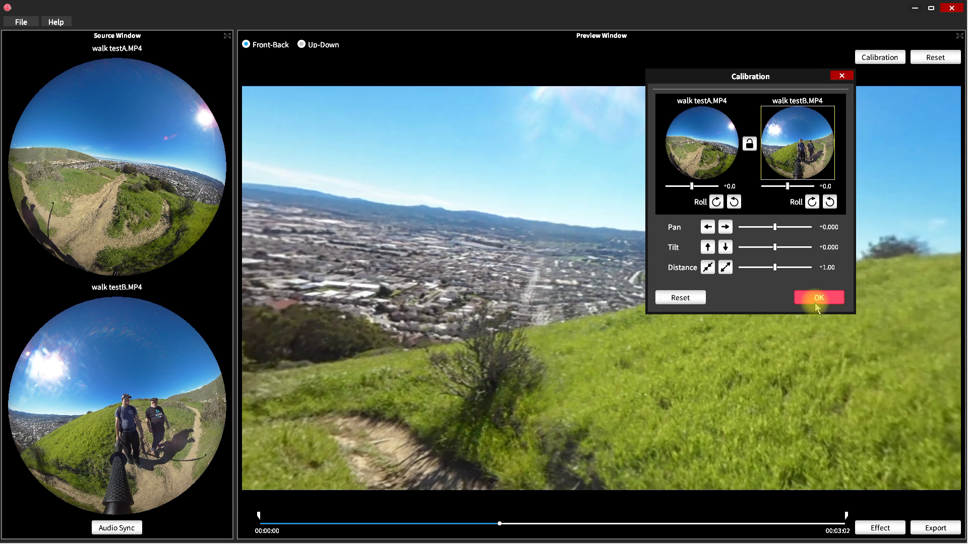
{"action": "left_click", "coordinate": [818, 298]}
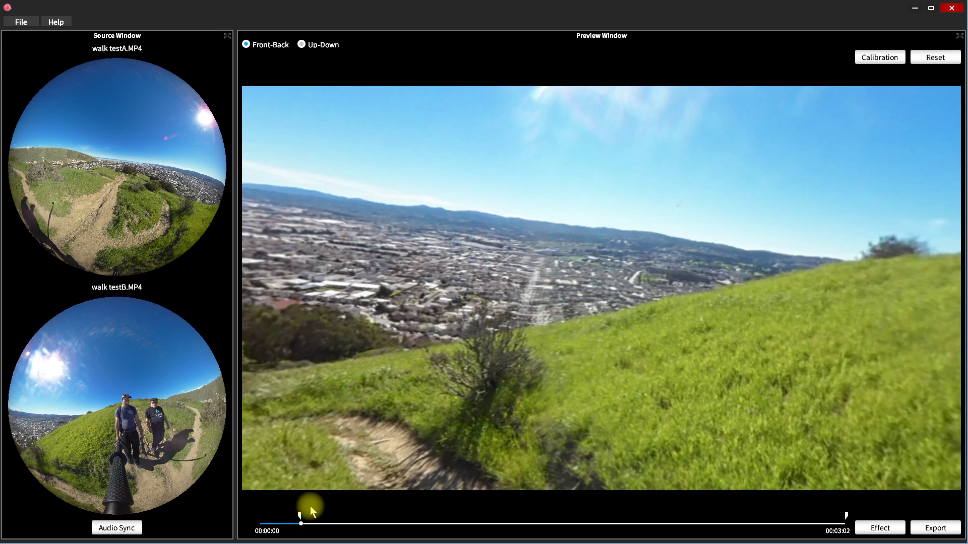
Step: Move the trim in-point later, checking the hikers in the preview
{"action": "left_click_drag", "start_coordinate": [301, 515], "coordinate": [334, 518]}
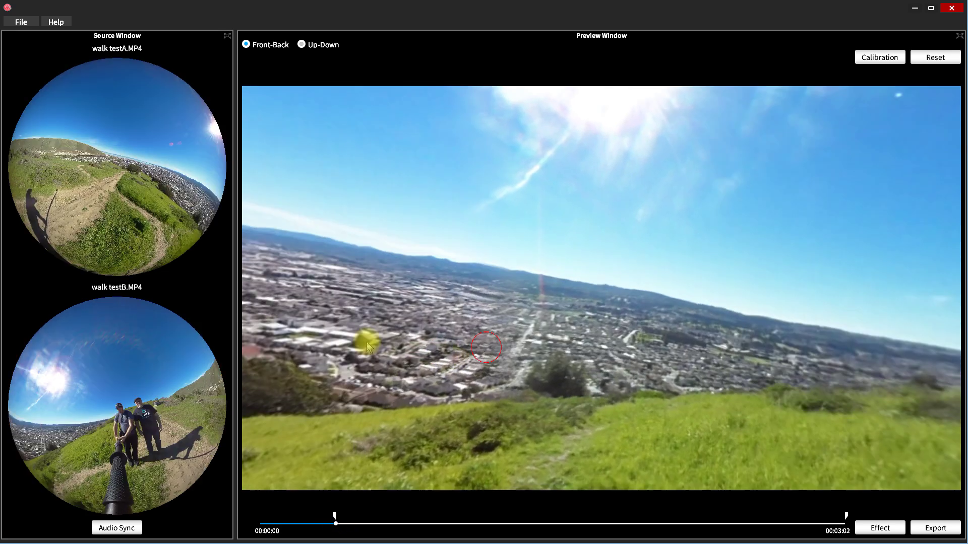
{"action": "left_click_drag", "start_coordinate": [378, 337], "coordinate": [523, 336]}
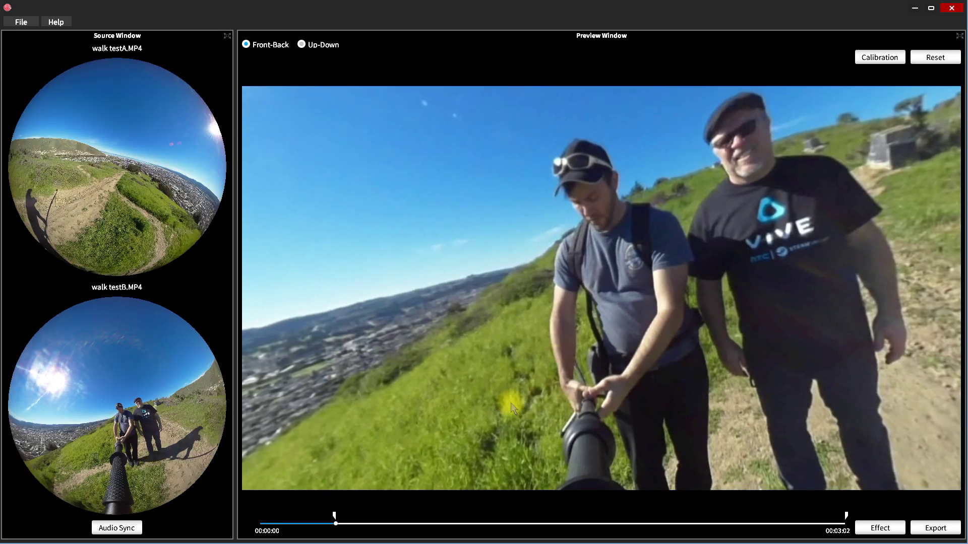
{"action": "left_click", "coordinate": [369, 525]}
{"action": "left_click", "coordinate": [335, 516]}
{"action": "left_click", "coordinate": [333, 516]}
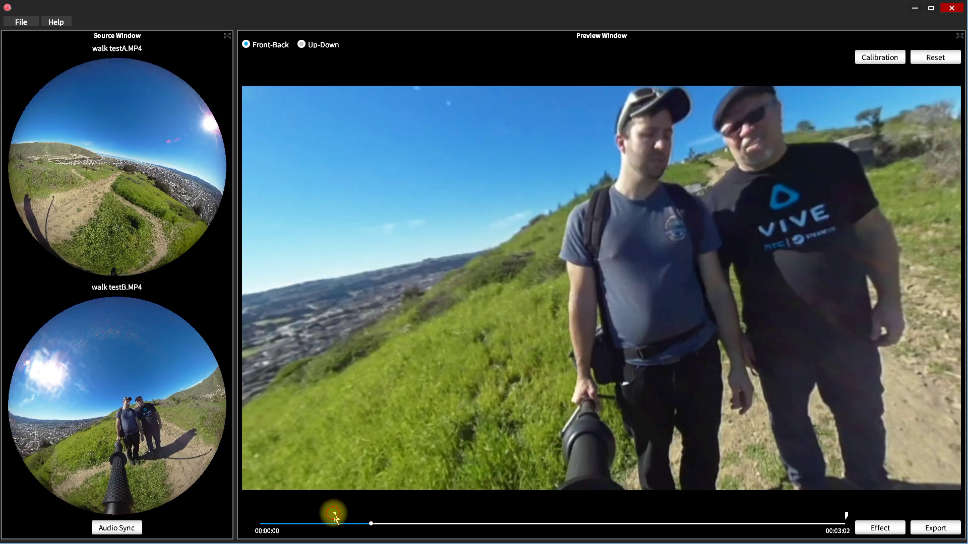
{"action": "left_click_drag", "start_coordinate": [356, 518], "coordinate": [377, 518]}
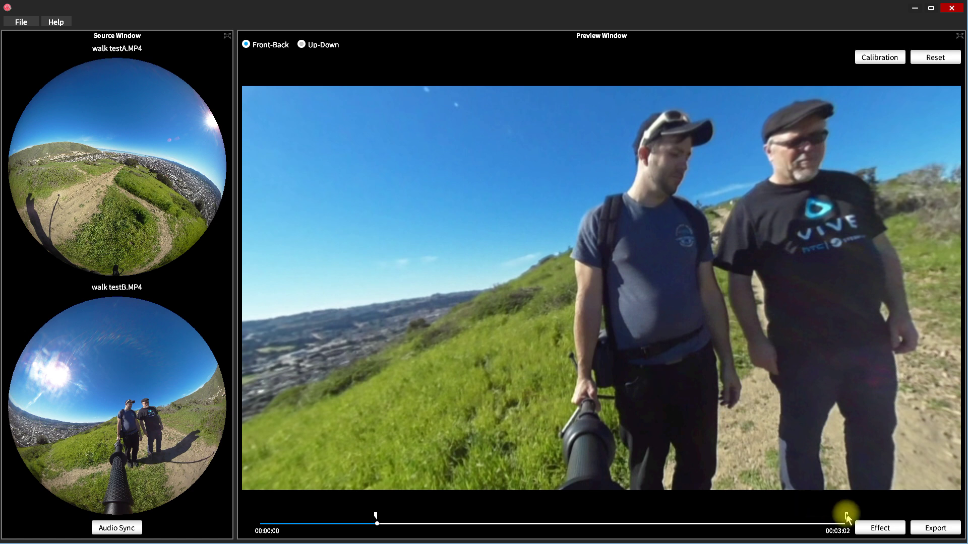
Step: Pull the trim out-point far earlier and reframe the hikers in the preview
{"action": "left_click_drag", "start_coordinate": [846, 518], "coordinate": [469, 521]}
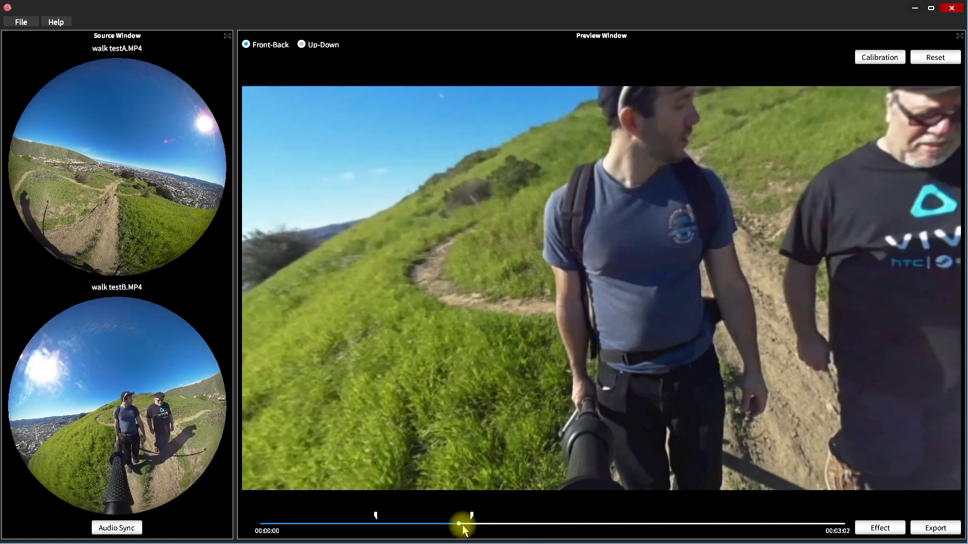
{"action": "left_click", "coordinate": [460, 523]}
{"action": "left_click_drag", "start_coordinate": [773, 371], "coordinate": [833, 420]}
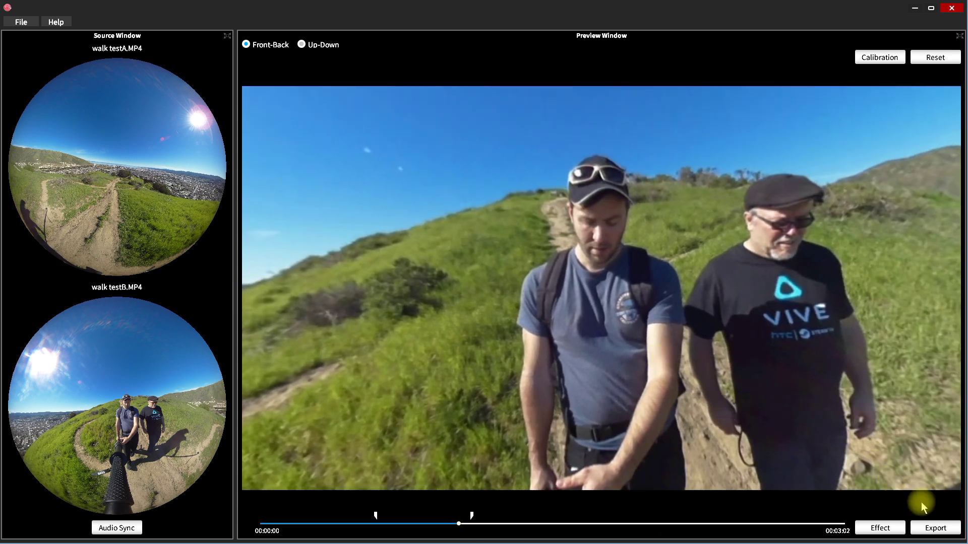
Step: Set the export output path to Exports\NewMovie.mp4
{"action": "left_click", "coordinate": [935, 528]}
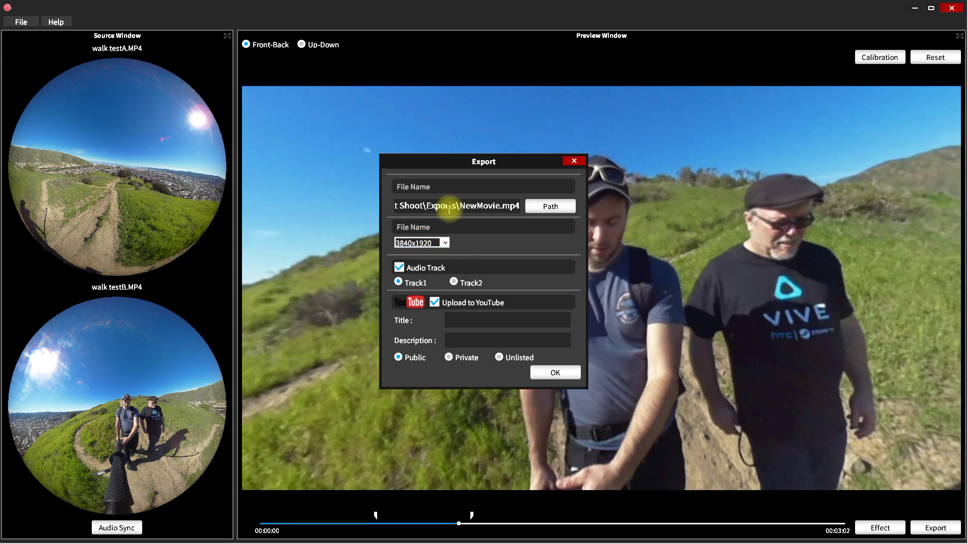
{"action": "left_click", "coordinate": [550, 206]}
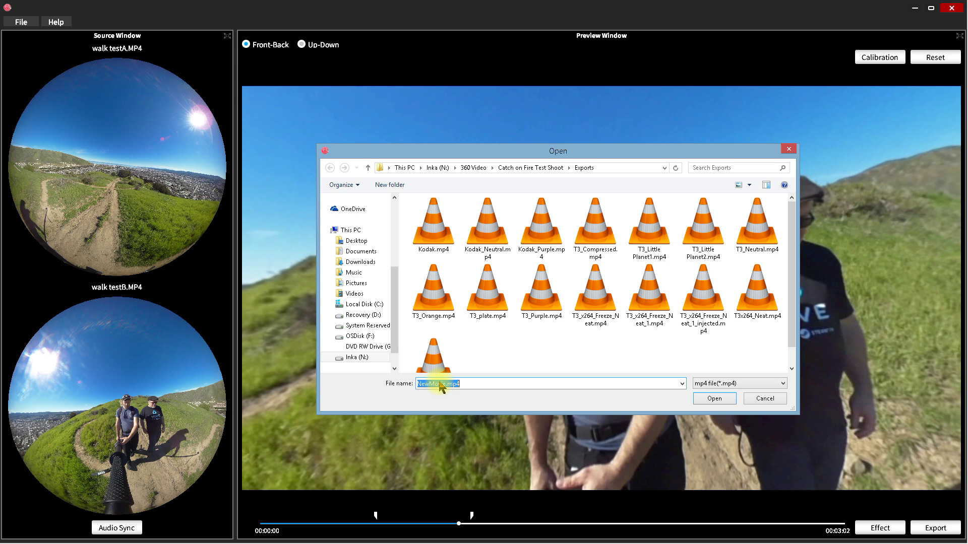
{"action": "left_click", "coordinate": [714, 398]}
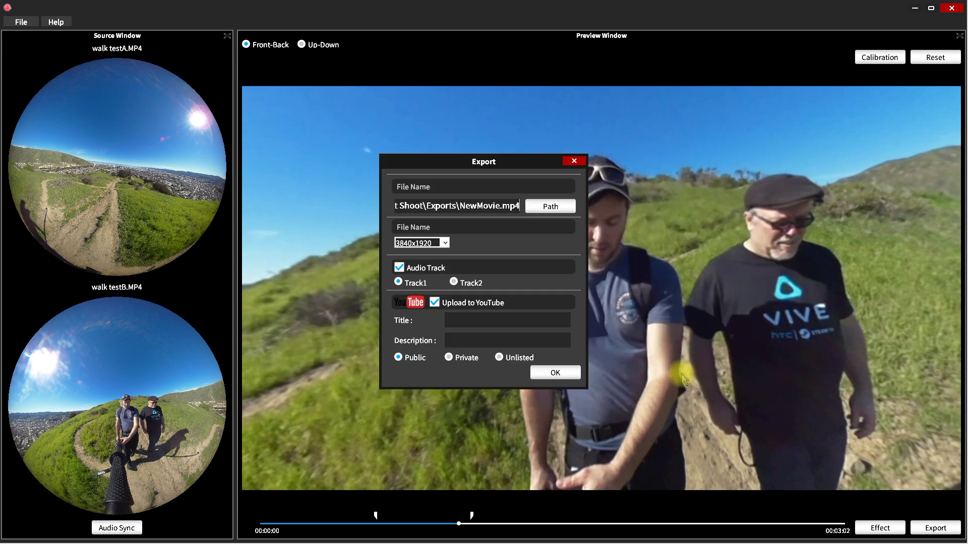
Step: Keep 3840x1920 output resolution and start rendering NewMovie.mp4
{"action": "left_click", "coordinate": [445, 243]}
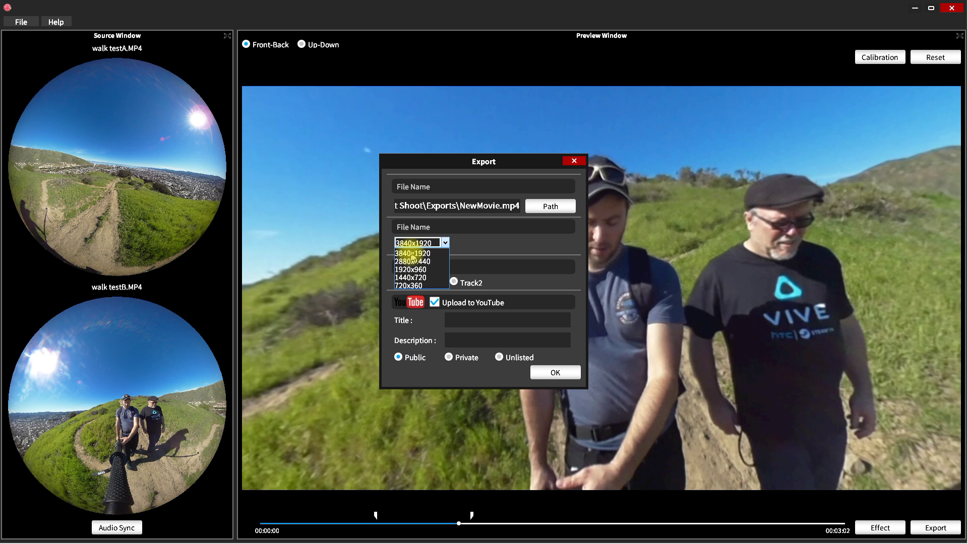
{"action": "left_click", "coordinate": [477, 265]}
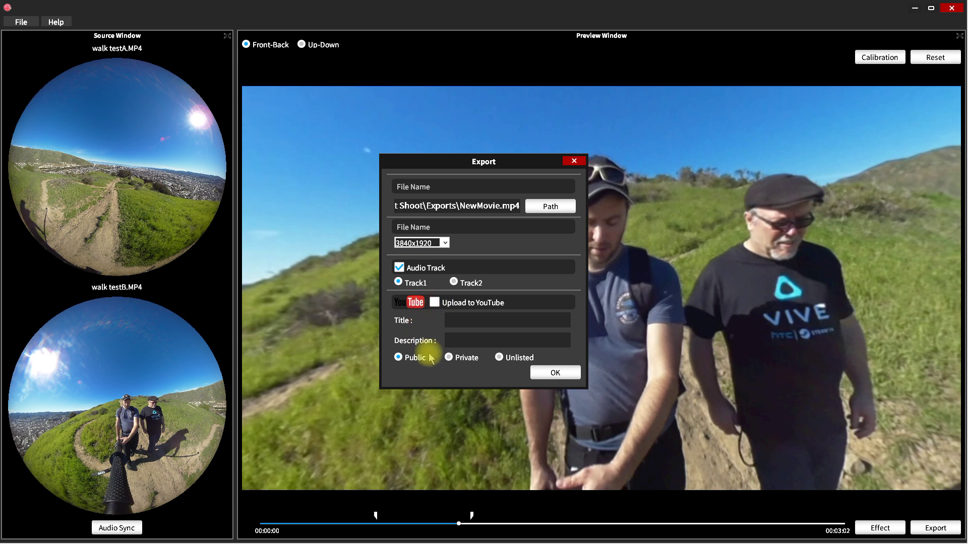
{"action": "left_click", "coordinate": [554, 372]}
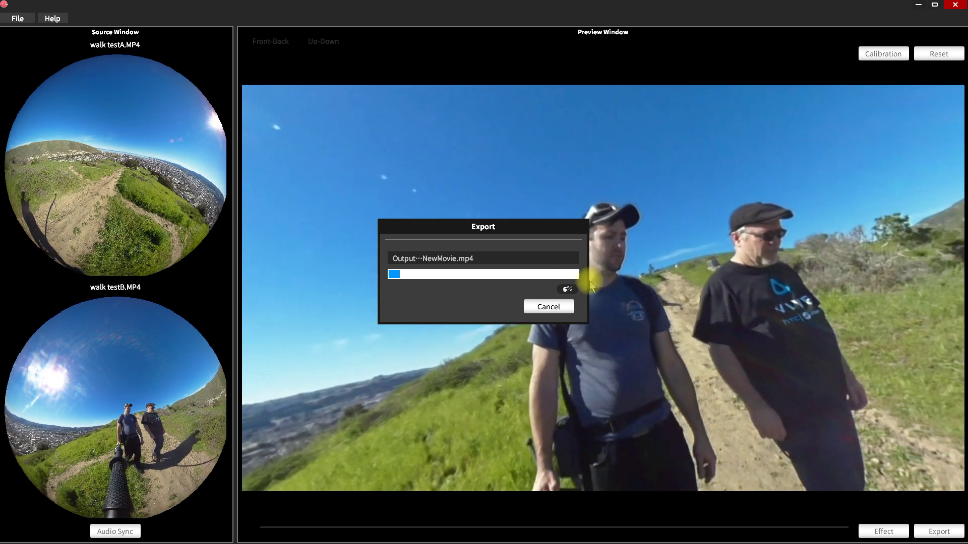
Step: Move the Export progress window aside and back, then cancel the NewMovie.mp4 export at about 45%
{"action": "left_click_drag", "start_coordinate": [543, 234], "coordinate": [84, 296]}
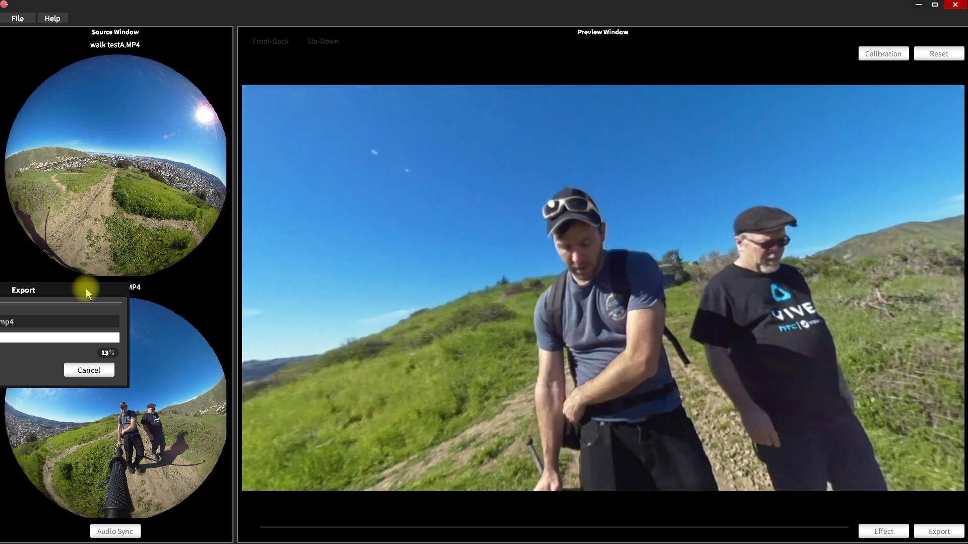
{"action": "left_click_drag", "start_coordinate": [99, 289], "coordinate": [473, 210]}
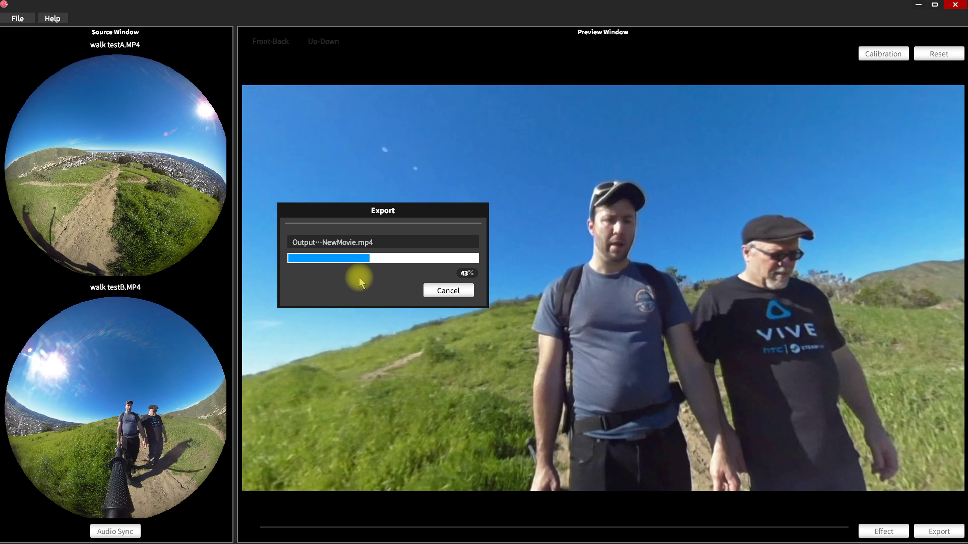
{"action": "left_click", "coordinate": [448, 291]}
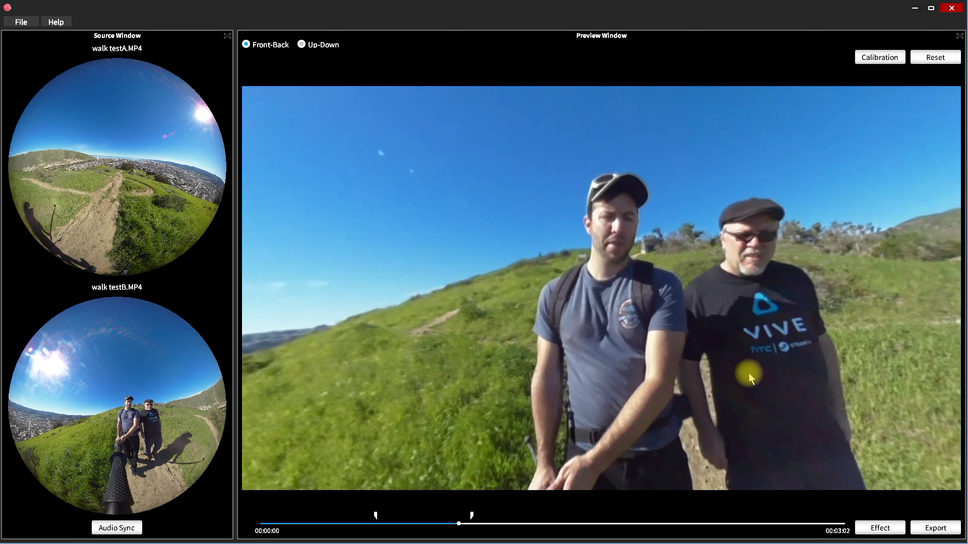